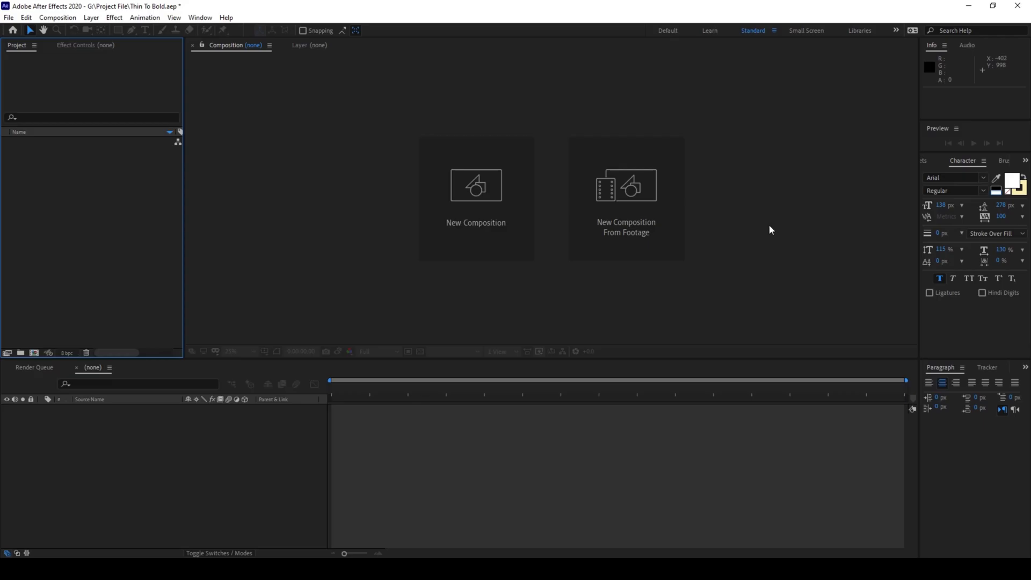
# Step: Create a new 1920×1080, 29.97 fps, five-second composition named Thin to Bold
pyautogui.click(488, 184)
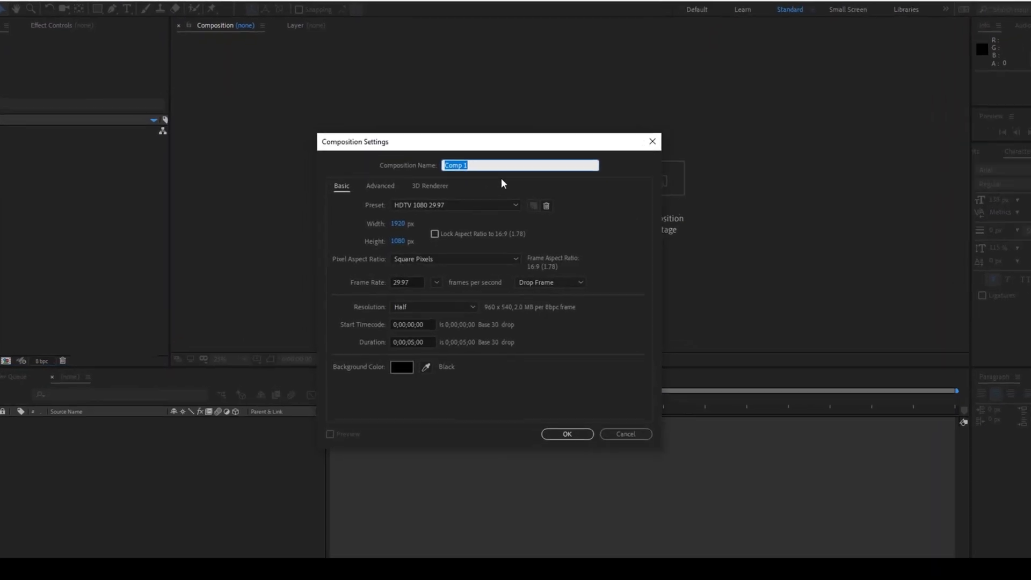
pyautogui.write('T')
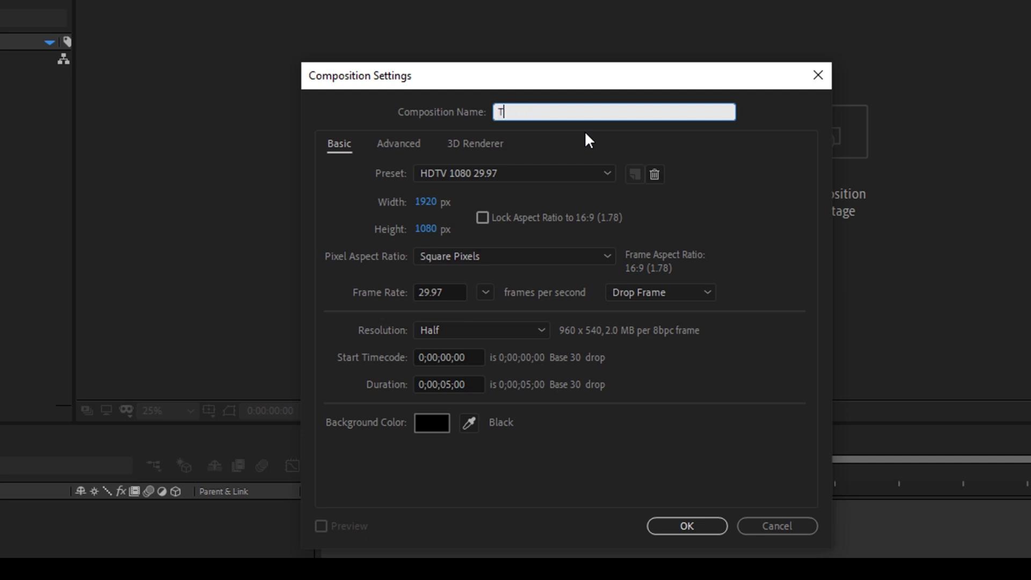
pyautogui.write('hin to Bold')
pyautogui.click(685, 523)
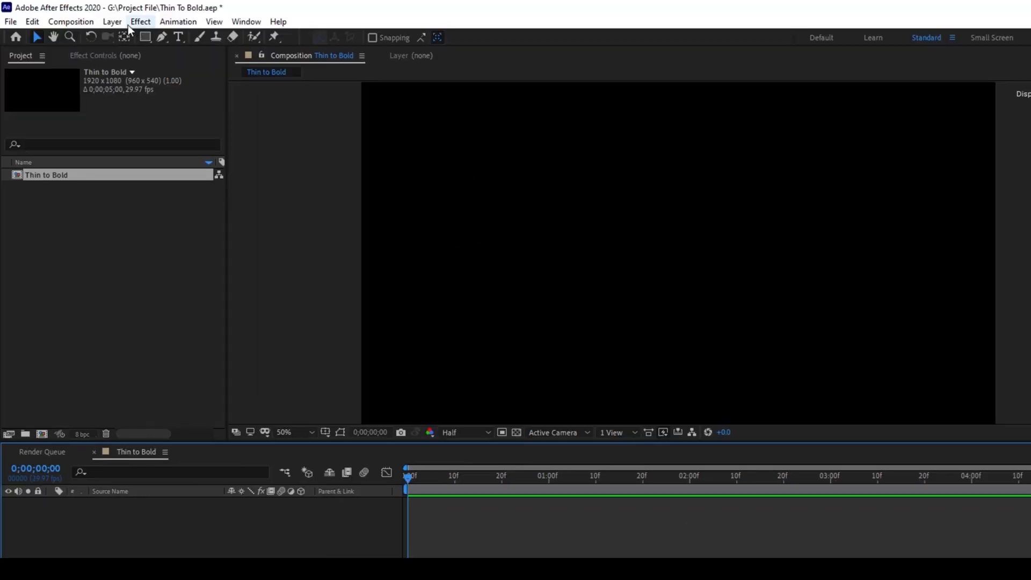
# Step: Add a comp-size green solid layer named Background via Layer > New > Solid
pyautogui.click(111, 22)
pyautogui.moveTo(130, 38)
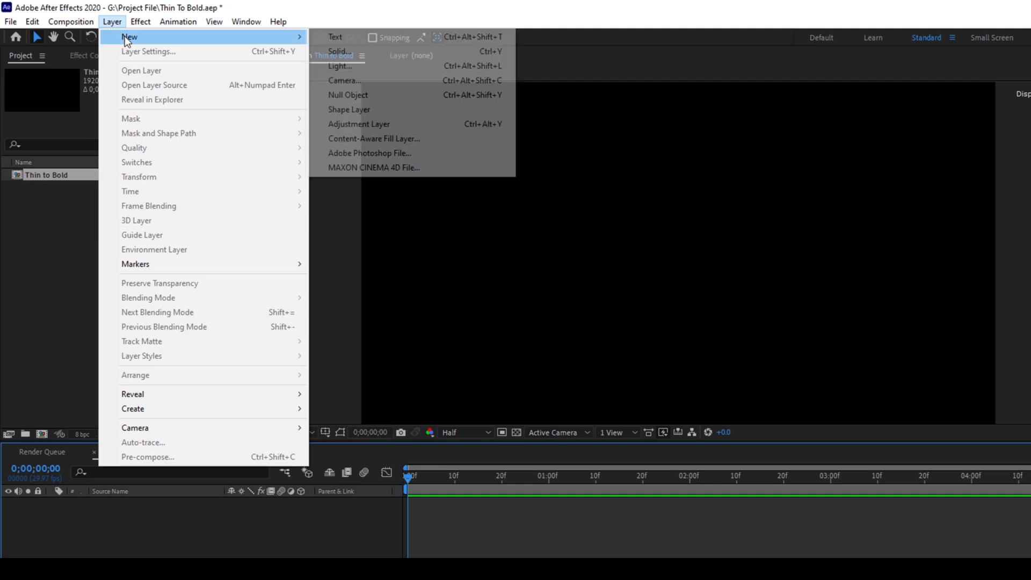
pyautogui.click(327, 51)
pyautogui.write('B')
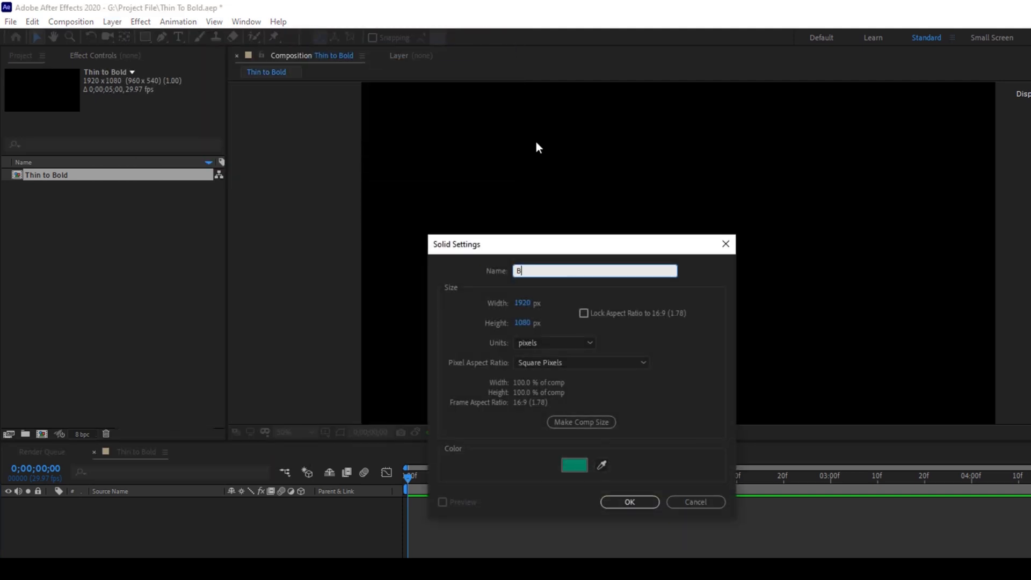
pyautogui.write('ackgrou')
pyautogui.write('nd')
pyautogui.click(629, 502)
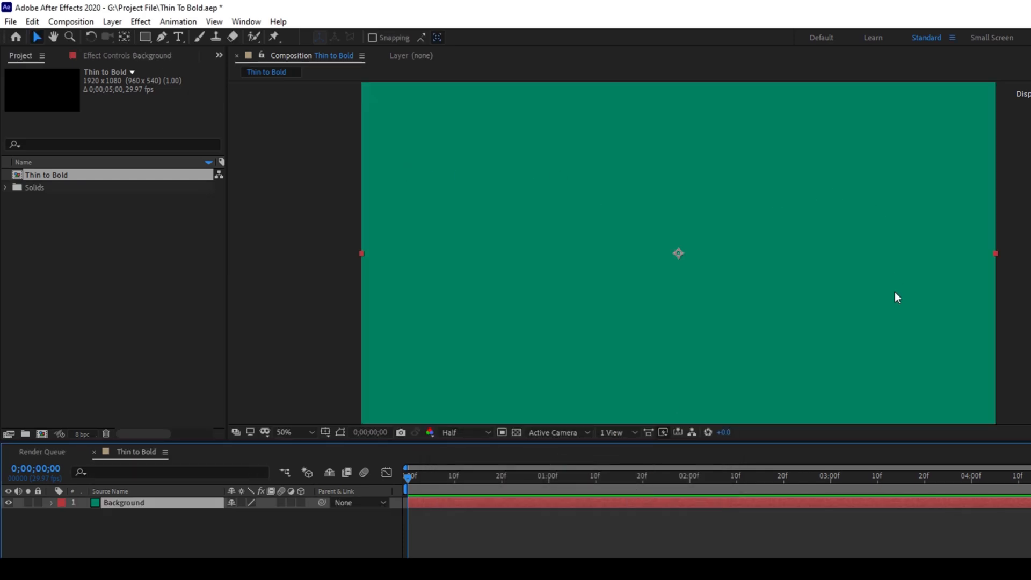
# Step: Draw a paragraph text box near the top and enter THIN TO BOLD in capitals, selecting it all
pyautogui.click(179, 38)
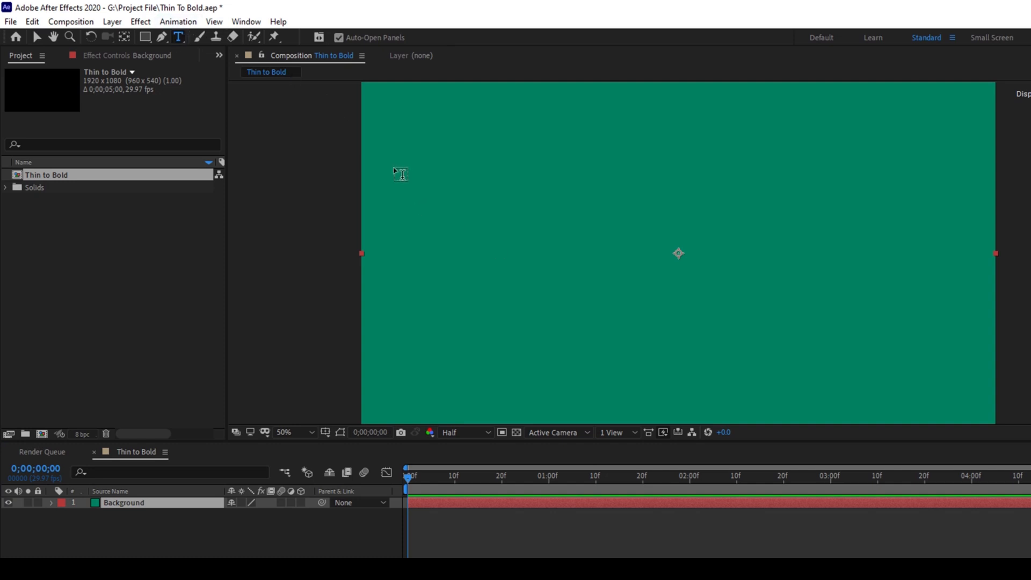
pyautogui.moveTo(391, 169); pyautogui.dragTo(975, 351)
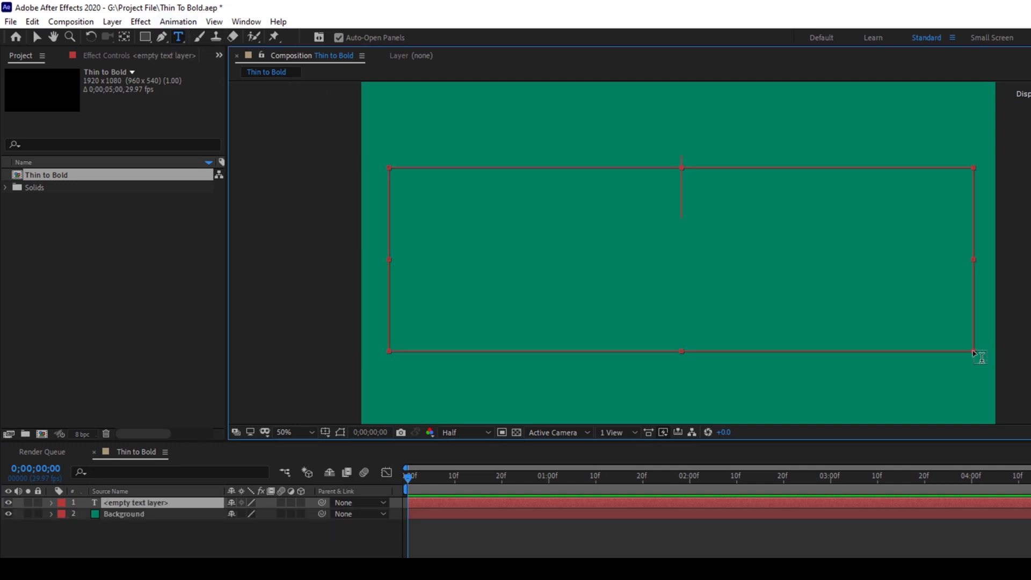
pyautogui.write('Thin')
pyautogui.press('BackSpace')
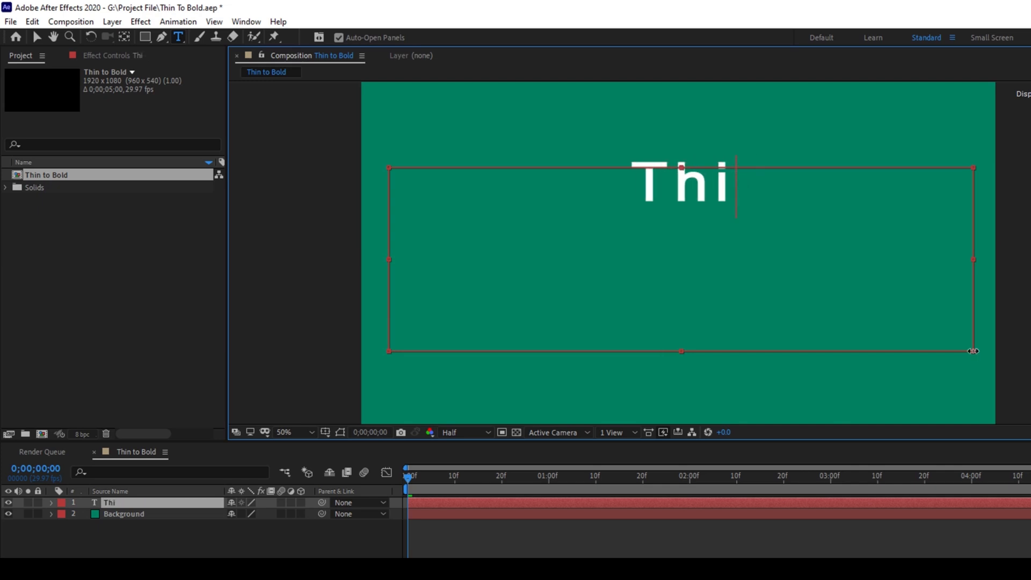
pyautogui.press('BackSpace')
pyautogui.press('BackSpace')
pyautogui.press('BackSpace')
pyautogui.write('TH')
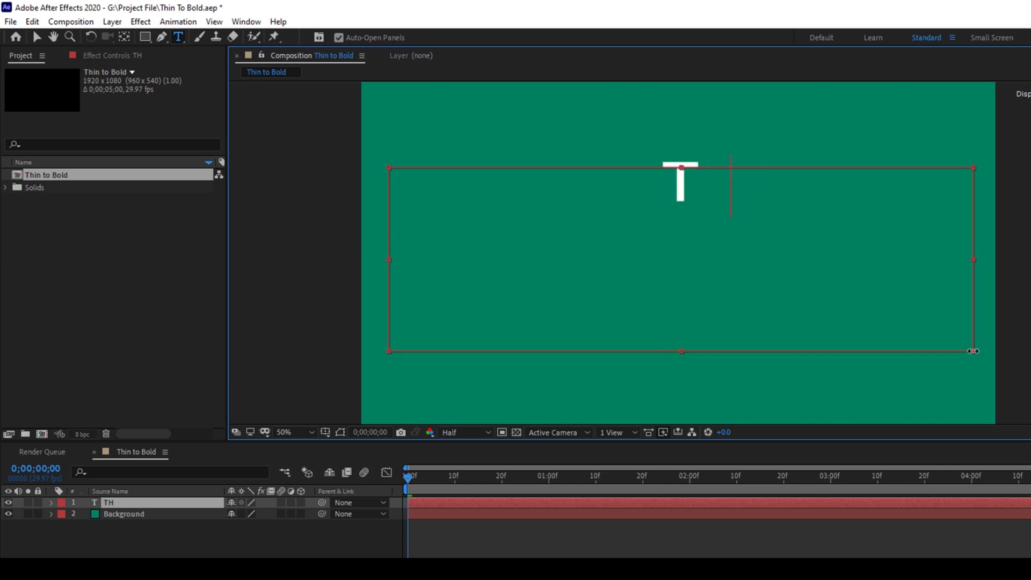
pyautogui.write('IN TO B')
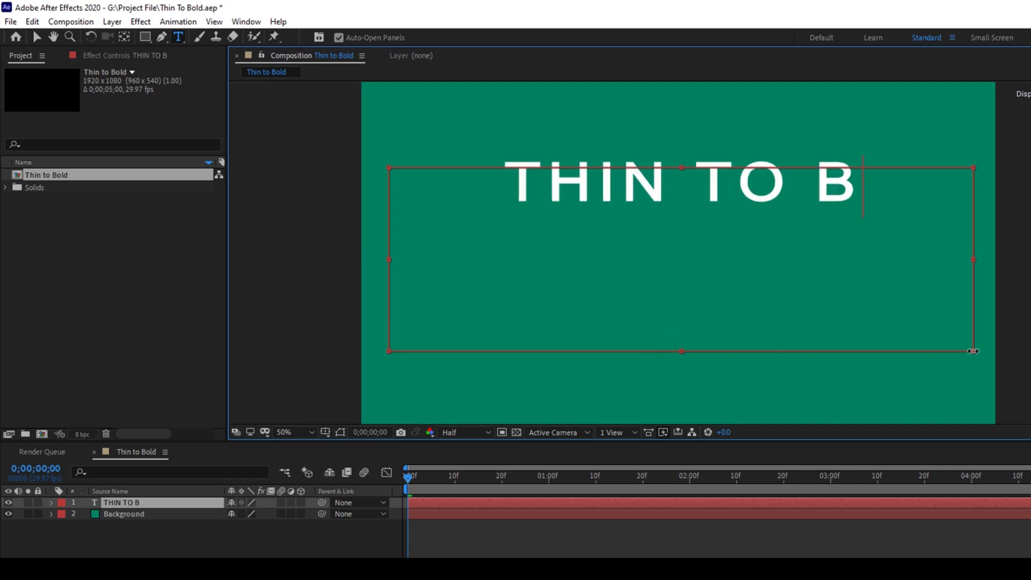
pyautogui.write('OLD')
pyautogui.hotkey('ctrl', 'a')
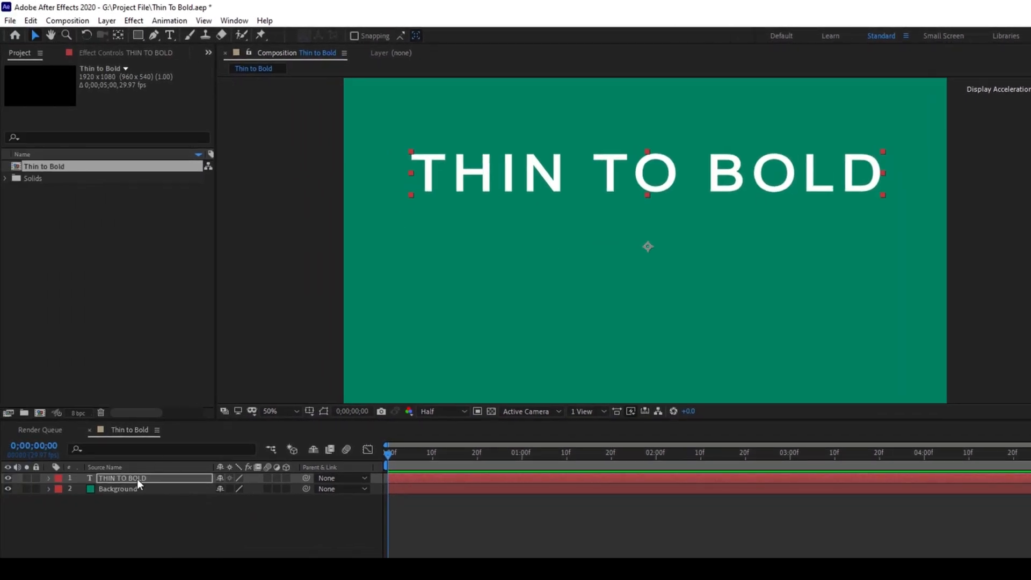
# Step: Convert the text layer into a THIN TO BOLD Outlines shape layer with Create Shapes from Text
pyautogui.rightClick(137, 479)
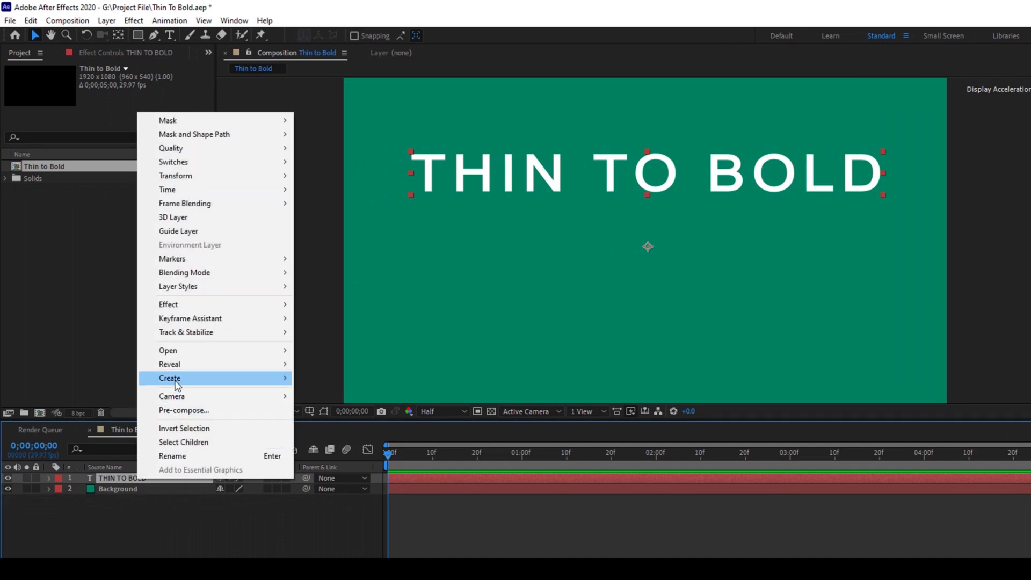
pyautogui.moveTo(170, 378)
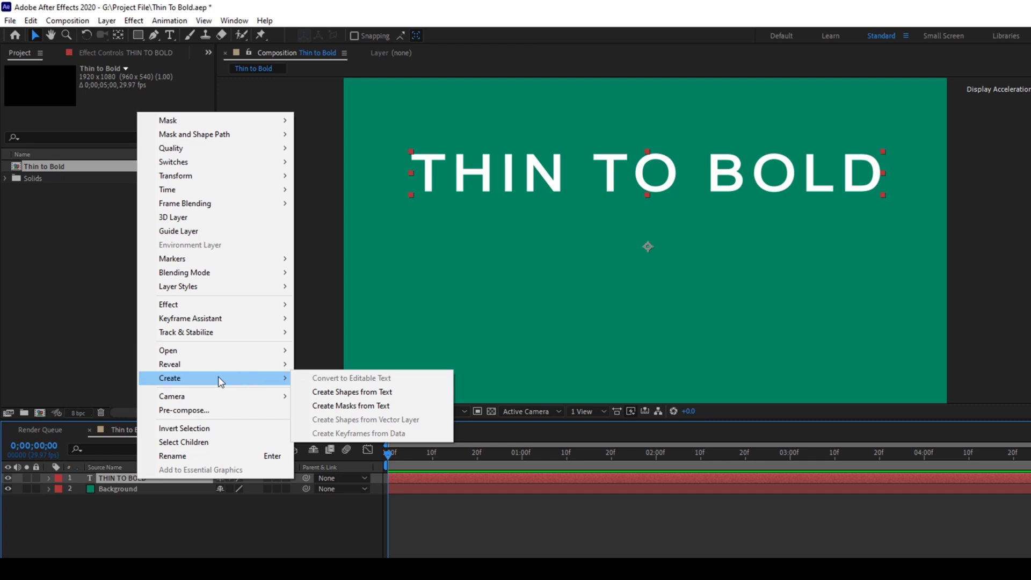
pyautogui.click(339, 393)
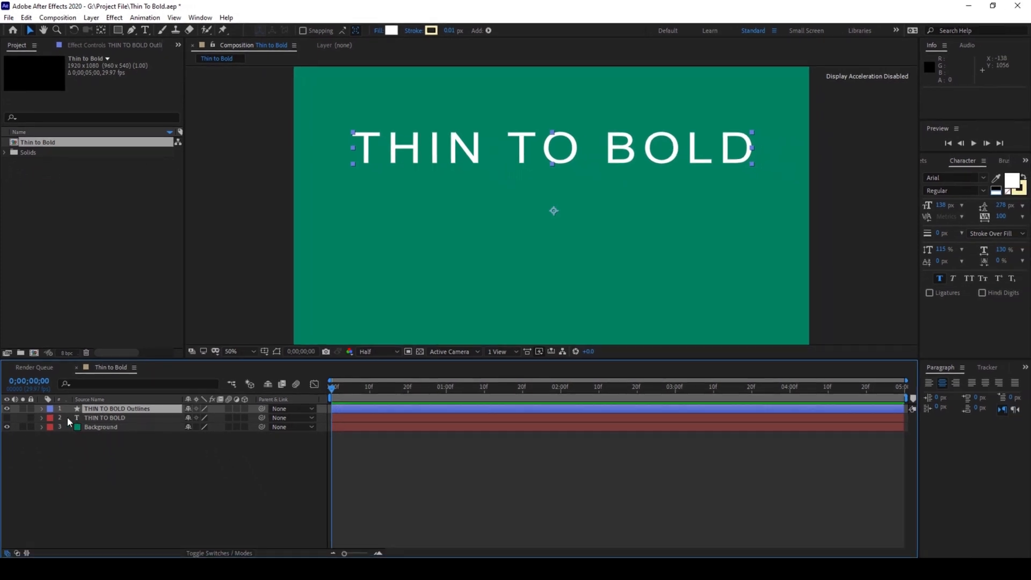
# Step: Select every letter group from T to D and add an Offset Paths operation to each
pyautogui.click(43, 408)
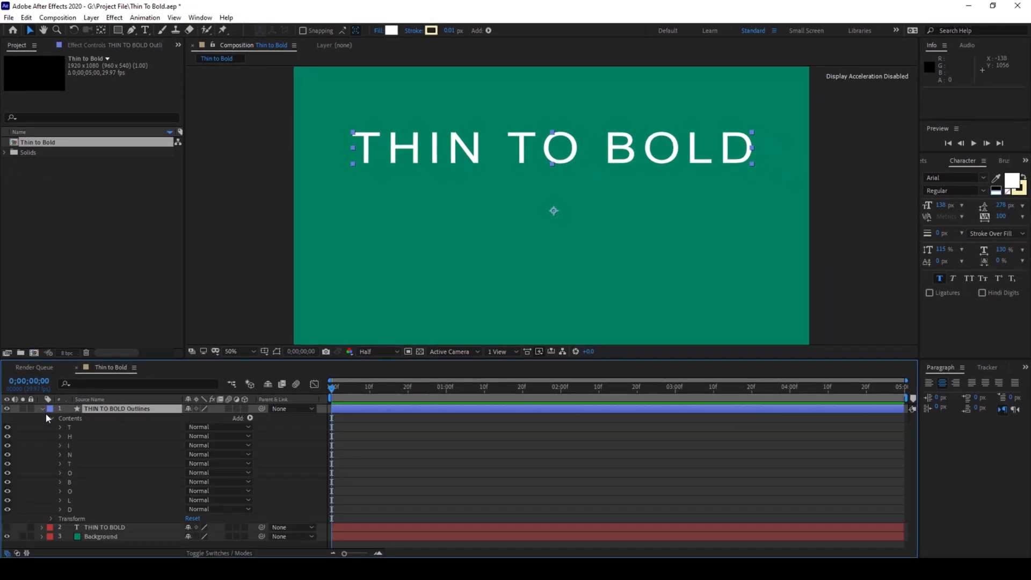
pyautogui.click(72, 427)
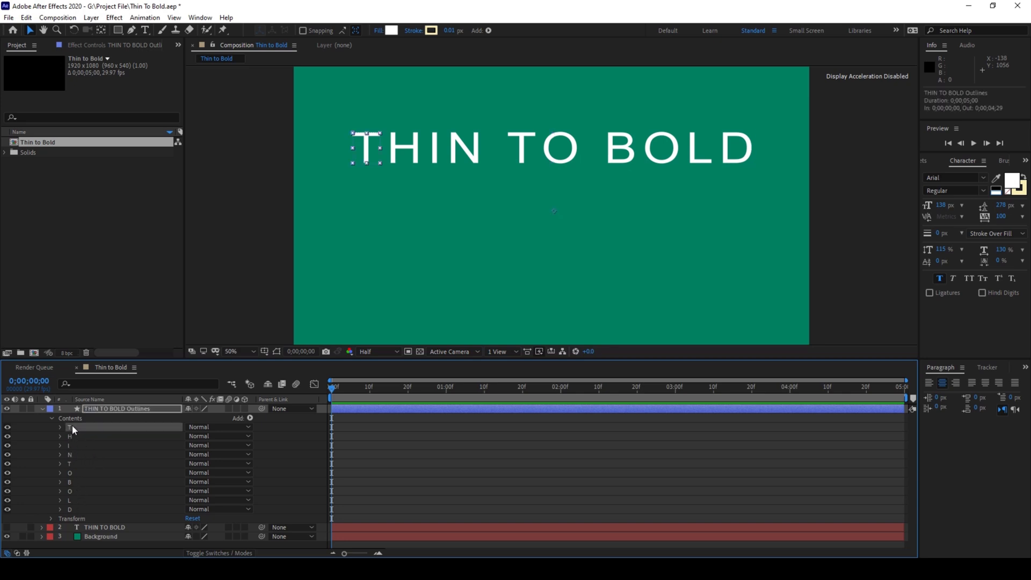
pyautogui.keyDown('shift'); pyautogui.click(70, 509); pyautogui.keyUp('shift')
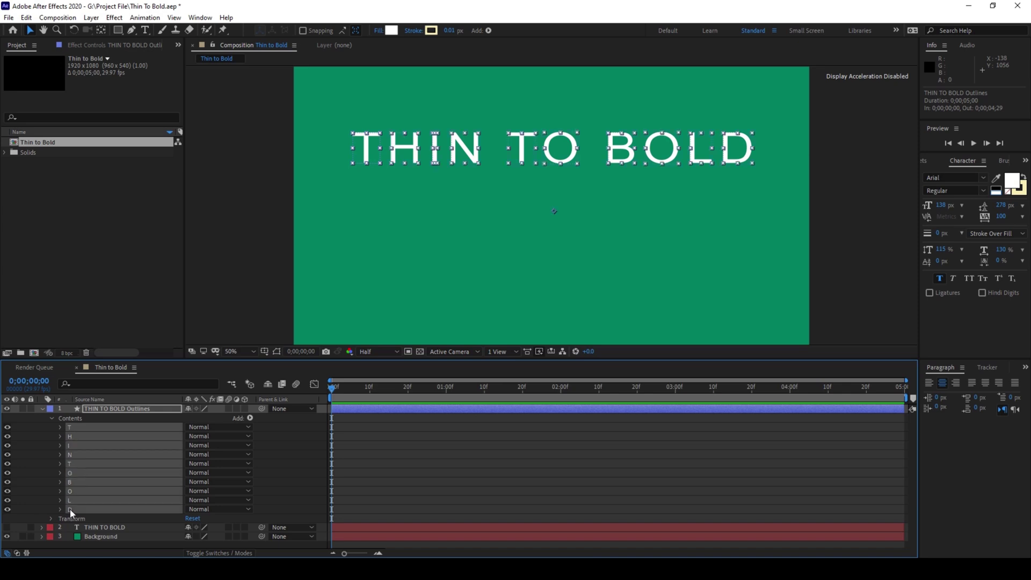
pyautogui.click(250, 418)
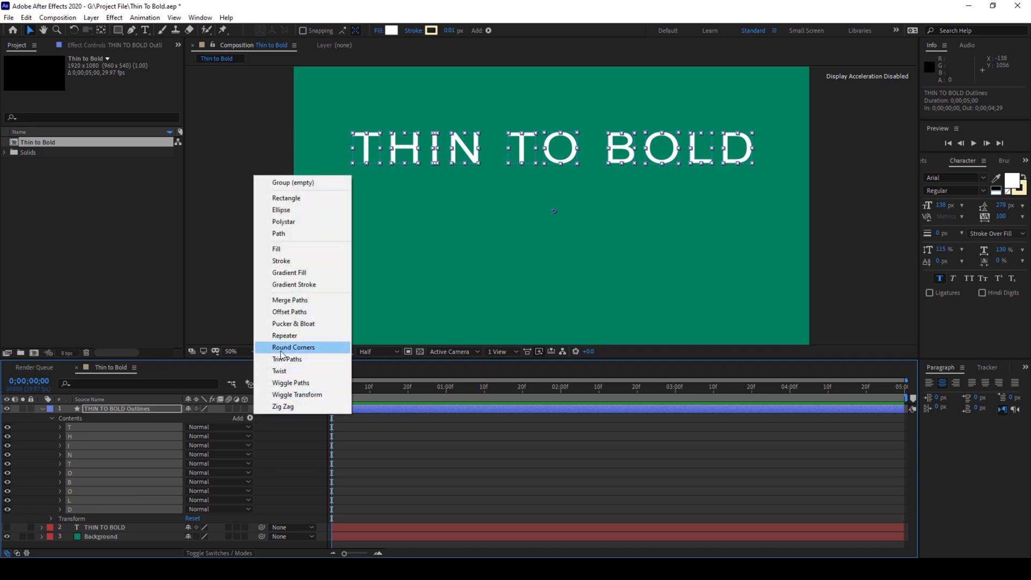
pyautogui.click(289, 312)
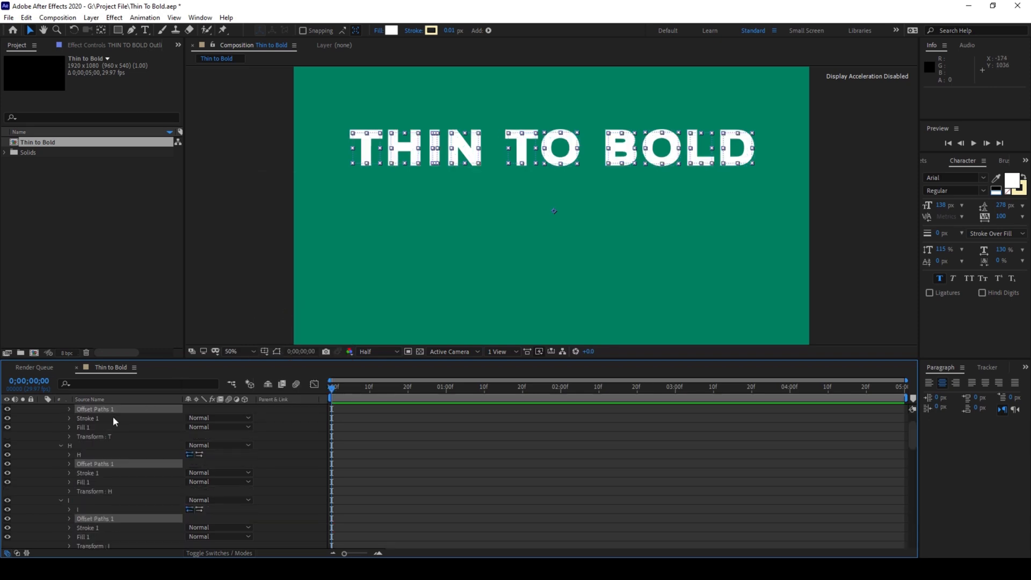
pyautogui.scroll(2, 113, 419)
pyautogui.scroll(2, 117, 460)
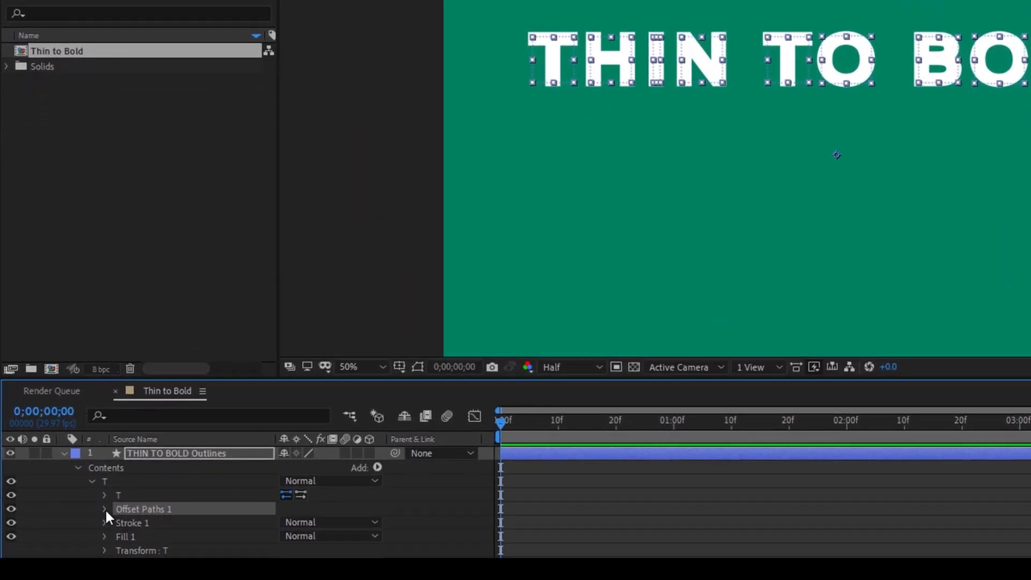
# Step: Keyframe the Offset Paths Amount at -5 at the start, then move to one second
pyautogui.click(104, 509)
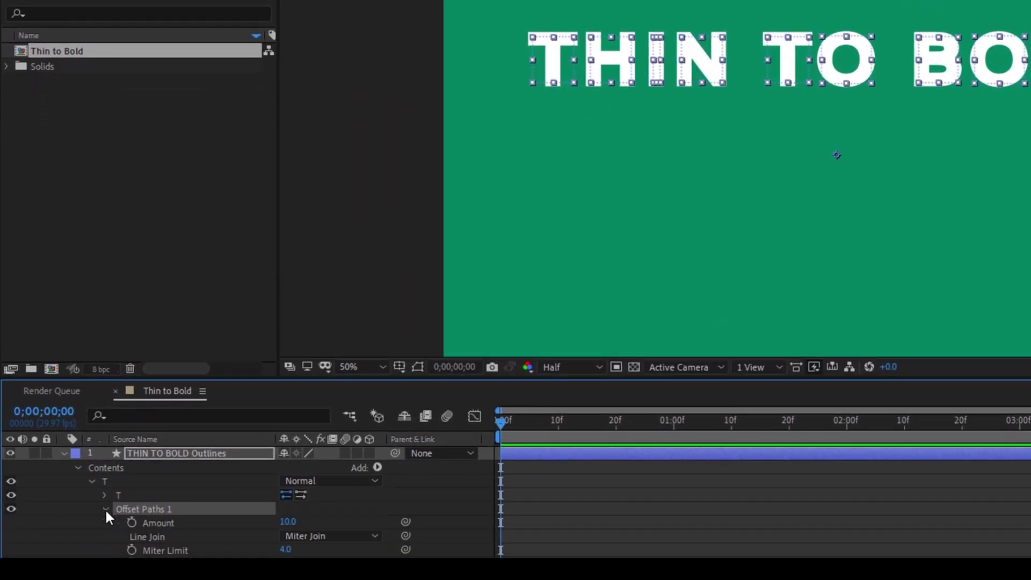
pyautogui.click(132, 522)
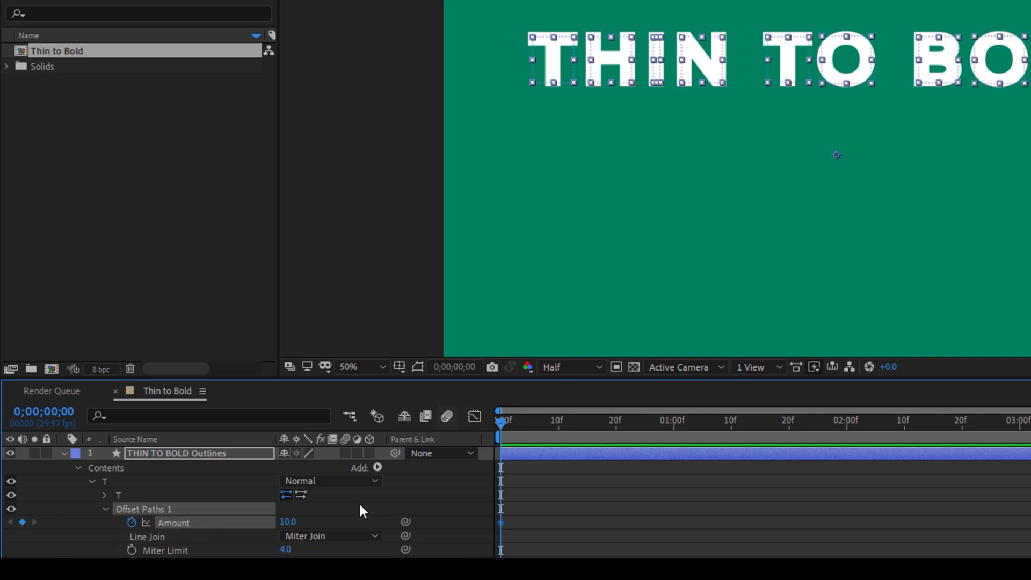
pyautogui.click(288, 522)
pyautogui.write('-5')
pyautogui.press('Return')
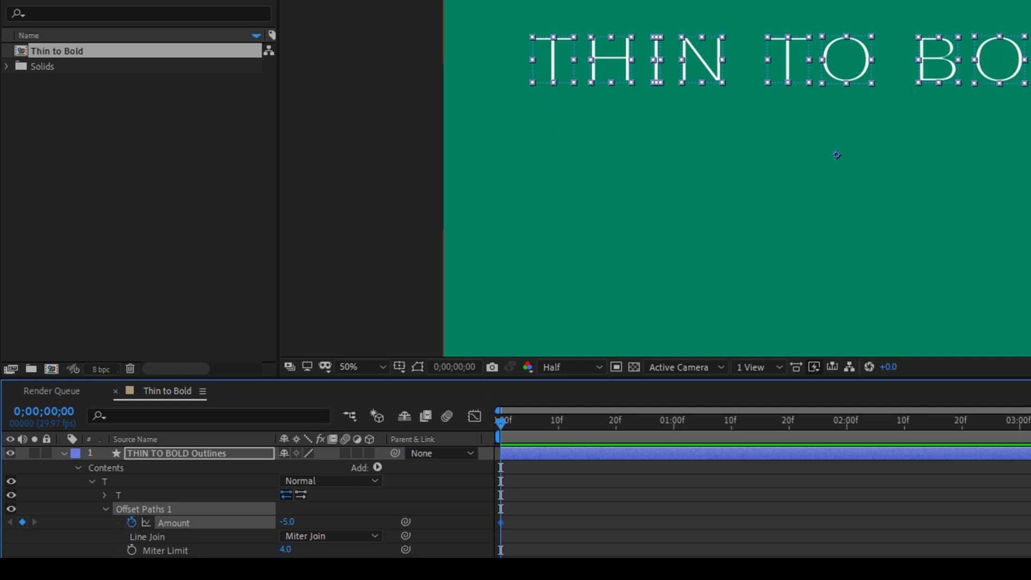
pyautogui.click(672, 419)
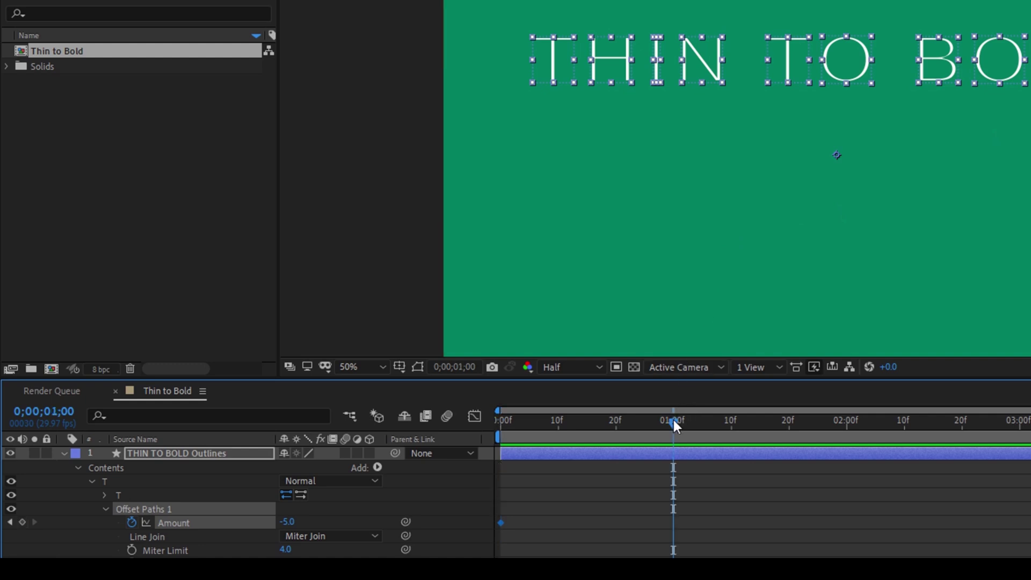
# Step: Set a bold Amount keyframe of 12 at one second
pyautogui.click(288, 522)
pyautogui.write('1')
pyautogui.write('0')
pyautogui.press('Return')
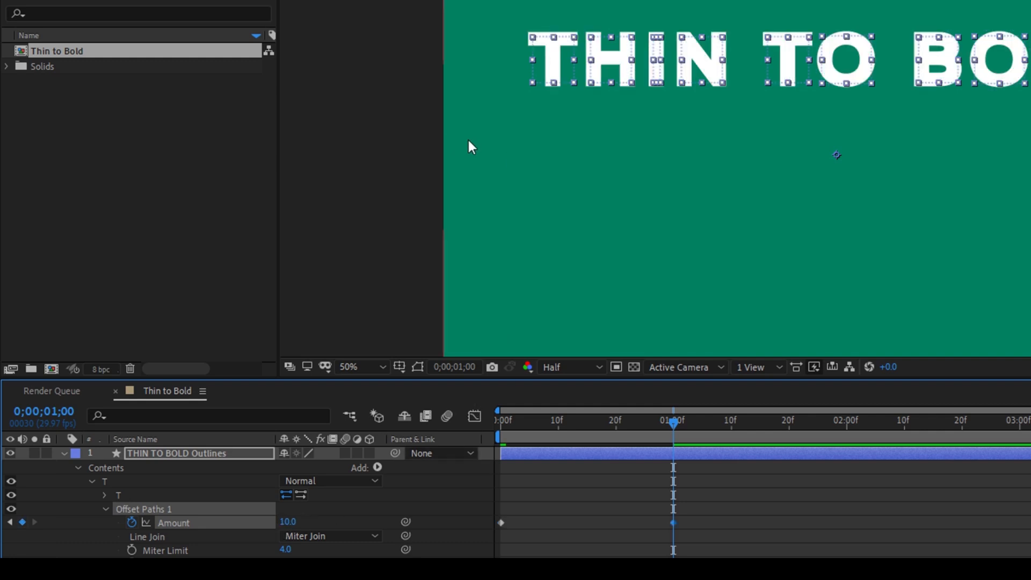
pyautogui.click(288, 522)
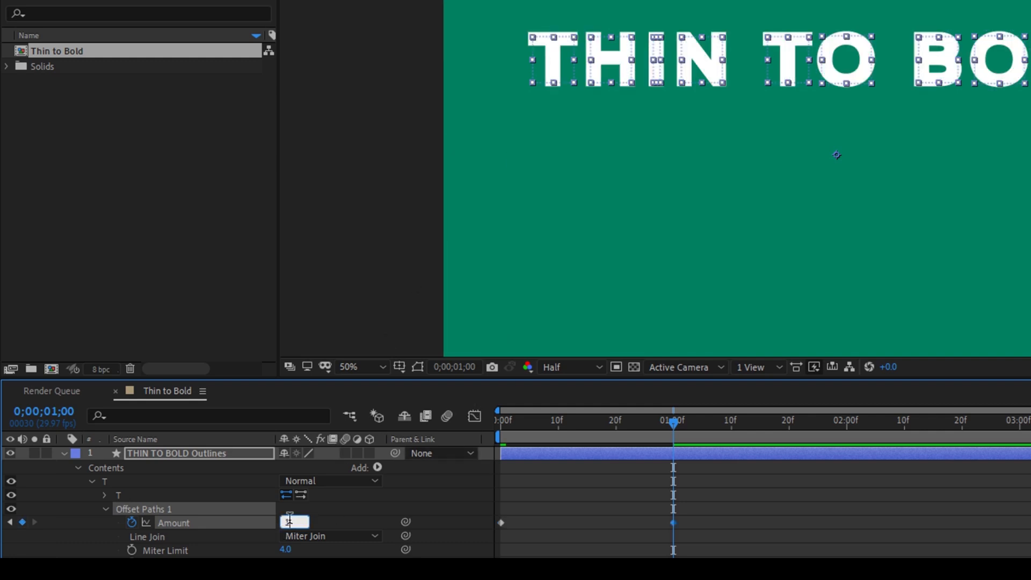
pyautogui.write('12')
pyautogui.press('Return')
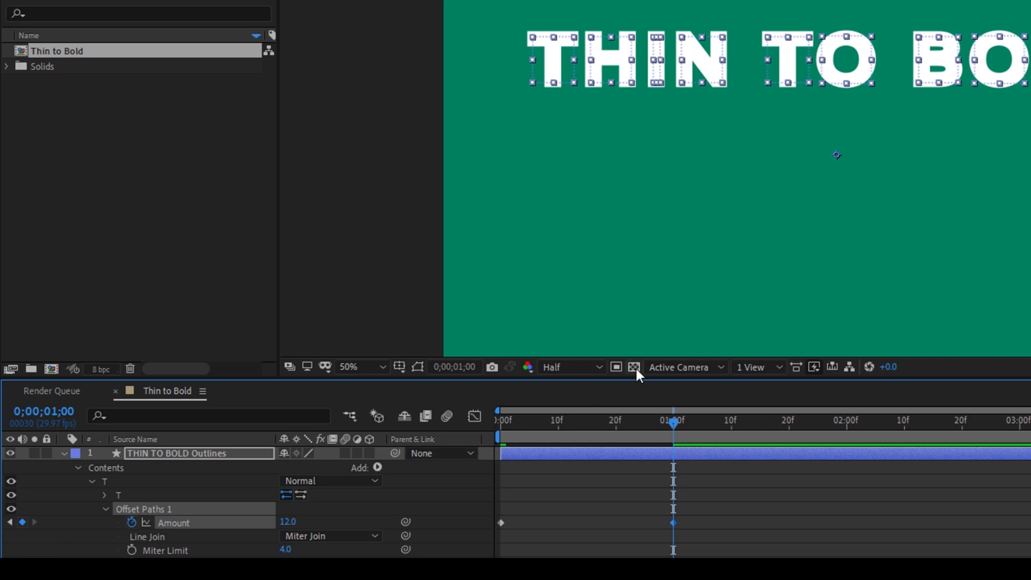
# Step: Set a thin Amount keyframe of -5 at two seconds and select the Outlines layer
pyautogui.click(846, 420)
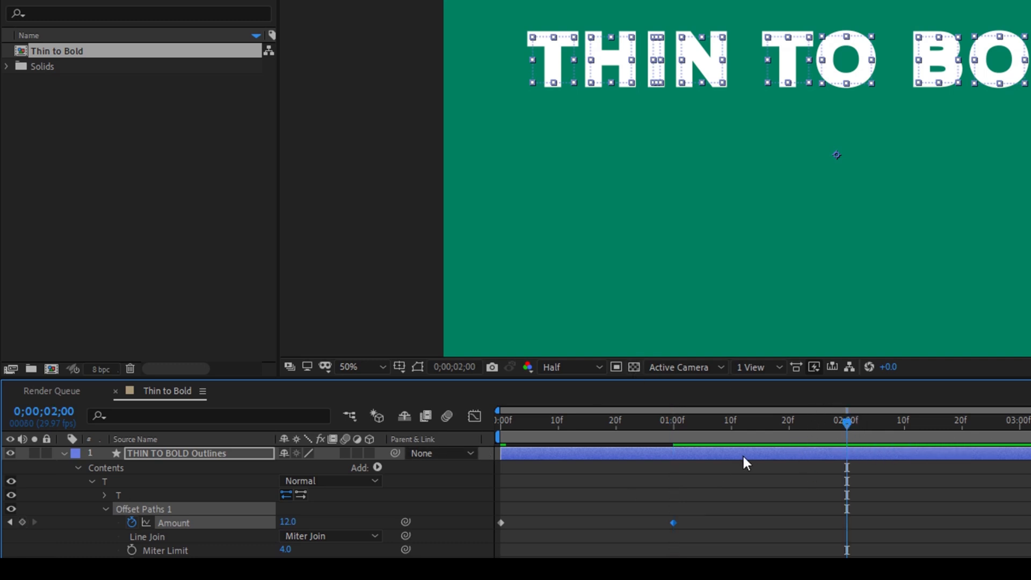
pyautogui.click(287, 523)
pyautogui.write('-50')
pyautogui.press('Return')
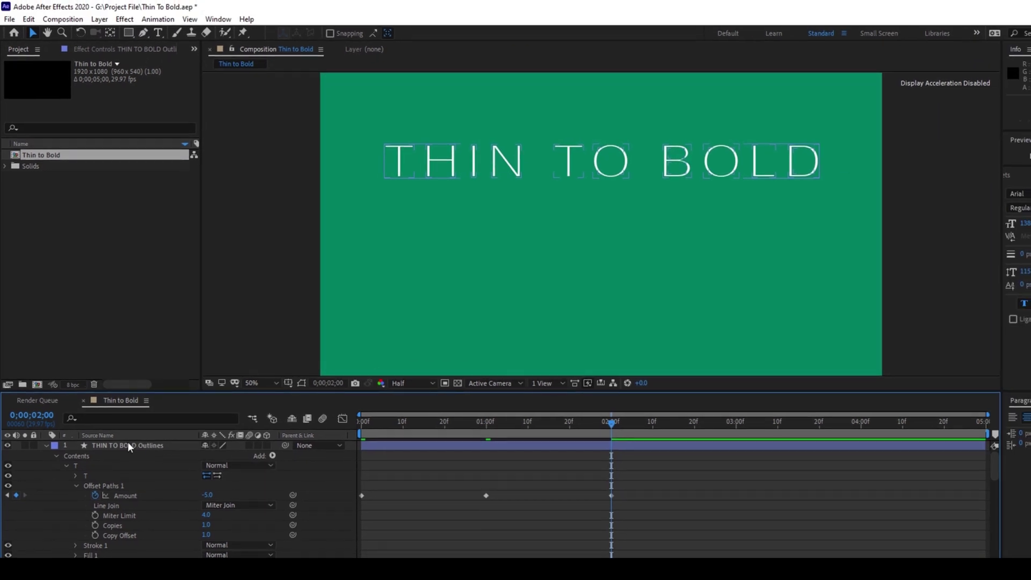
pyautogui.click(127, 445)
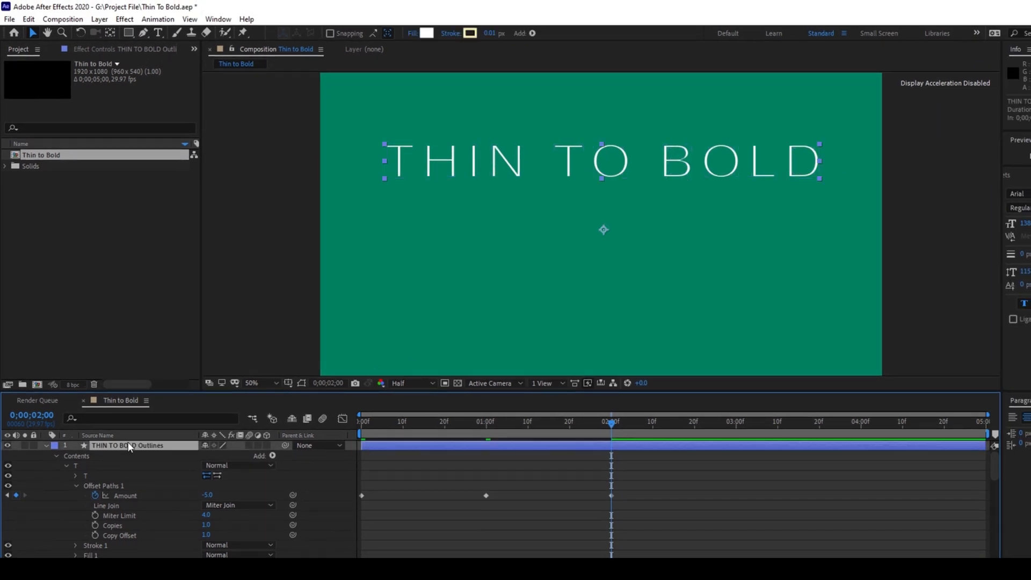
# Step: Reveal the keyframed properties with U, select all Amount keyframes and apply Easy Ease
pyautogui.press('u')
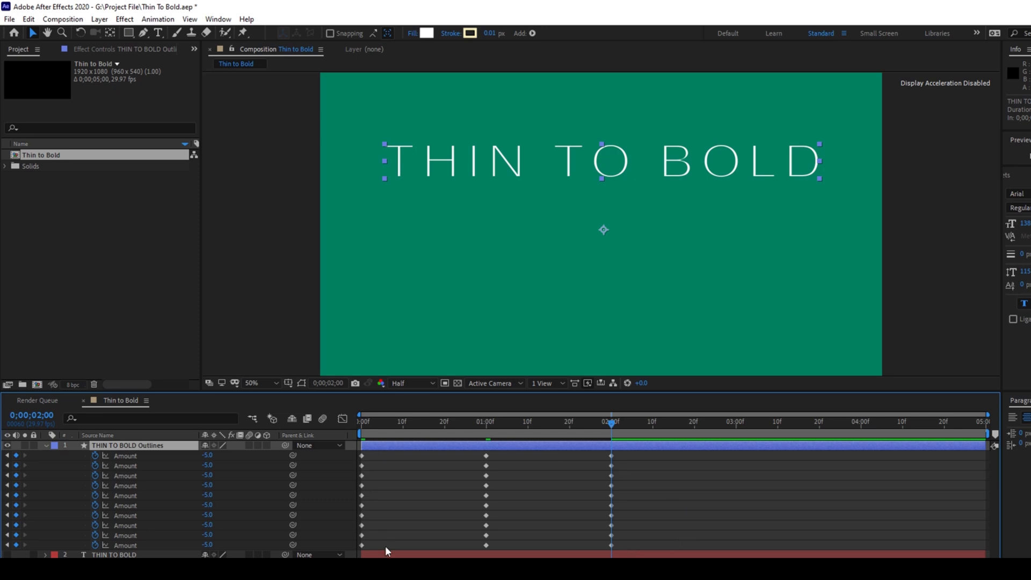
pyautogui.moveTo(627, 543)
pyautogui.mouseDown()
pyautogui.moveTo(370, 445)
pyautogui.moveTo(356, 450)
pyautogui.mouseUp()
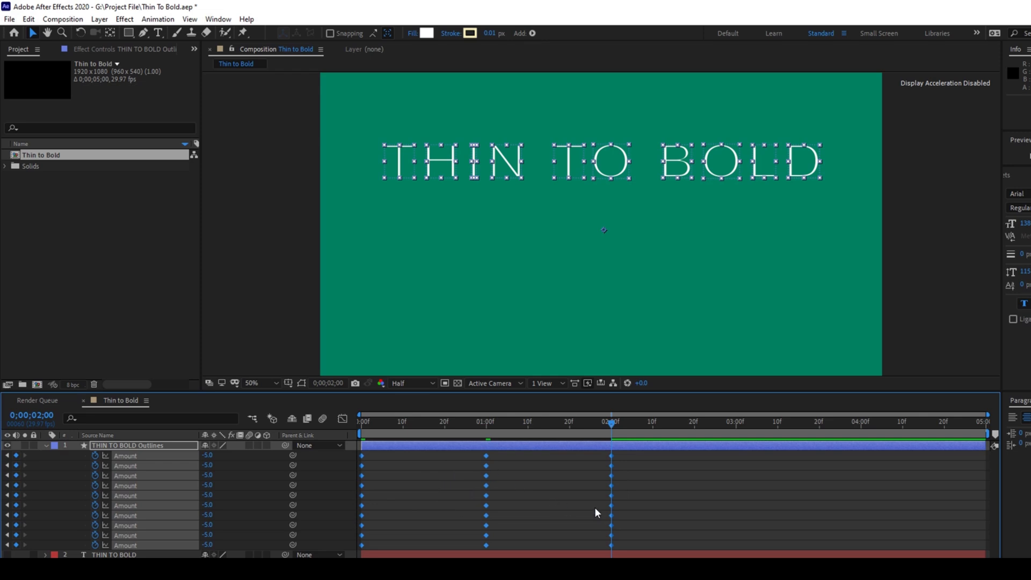
pyautogui.rightClick(487, 495)
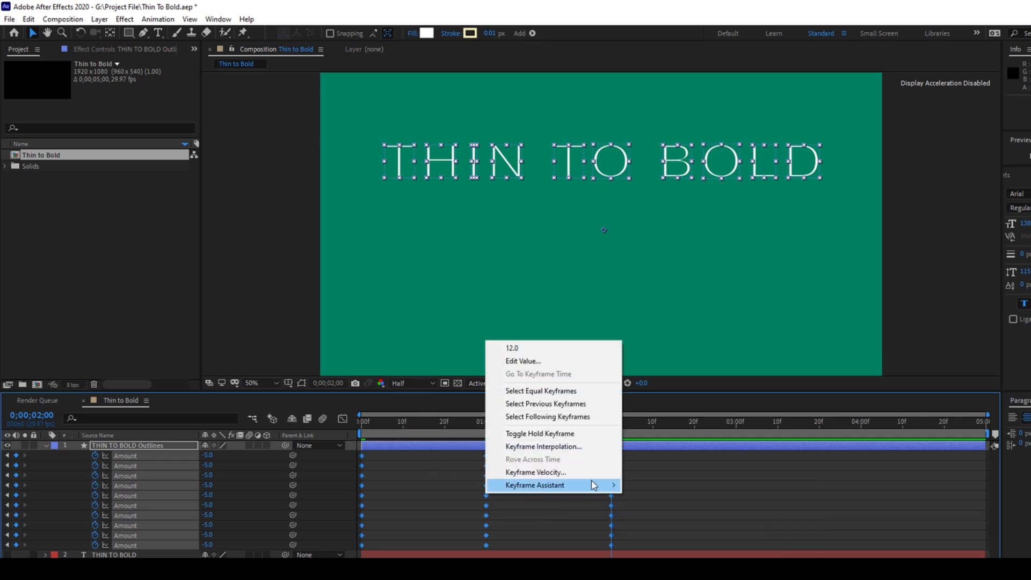
pyautogui.moveTo(535, 485)
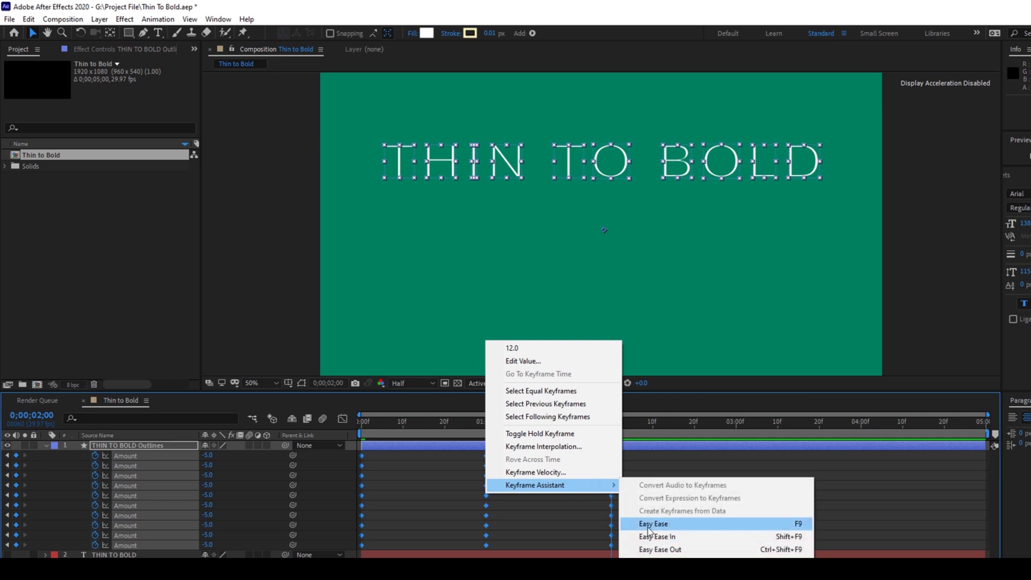
pyautogui.click(648, 527)
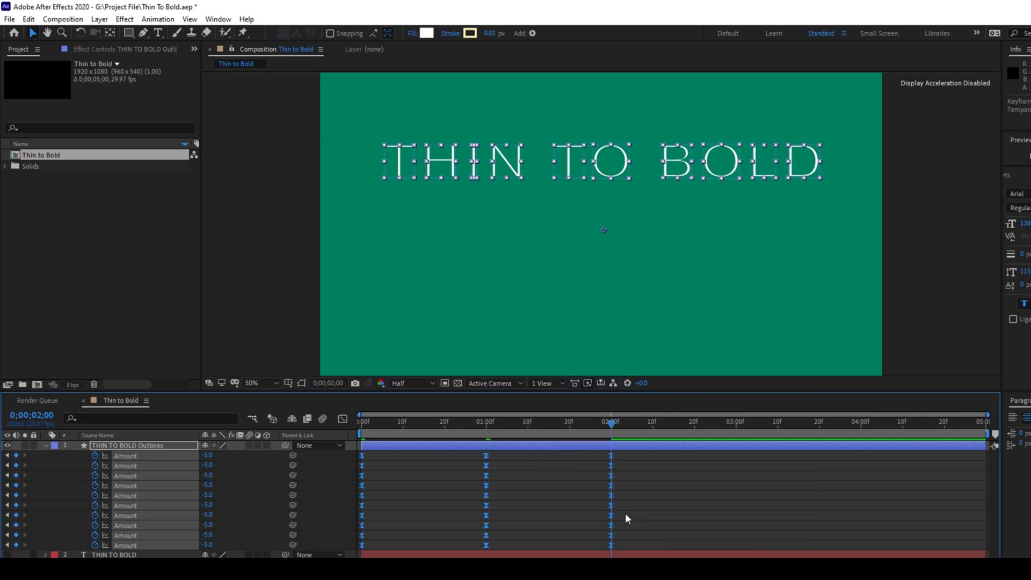
# Step: In the Graph Editor speed graph, lengthen the easing influence on the first keyframes
pyautogui.click(342, 420)
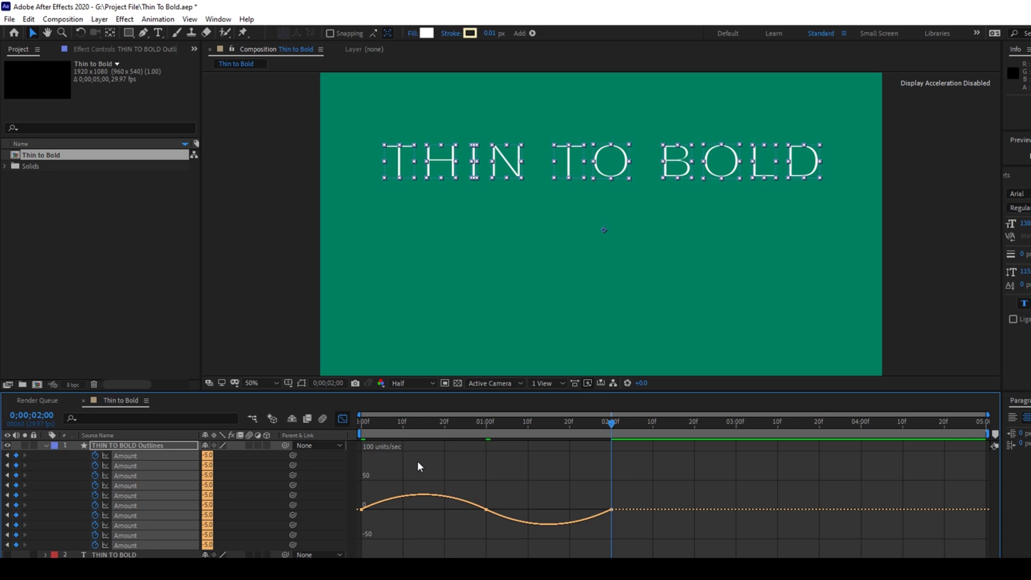
pyautogui.rightClick(418, 461)
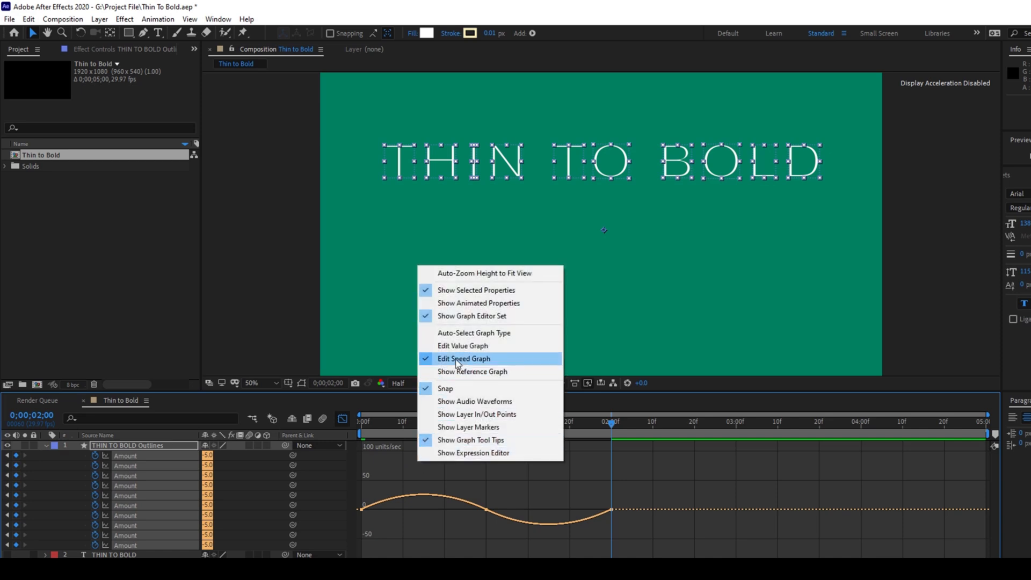
pyautogui.click(480, 532)
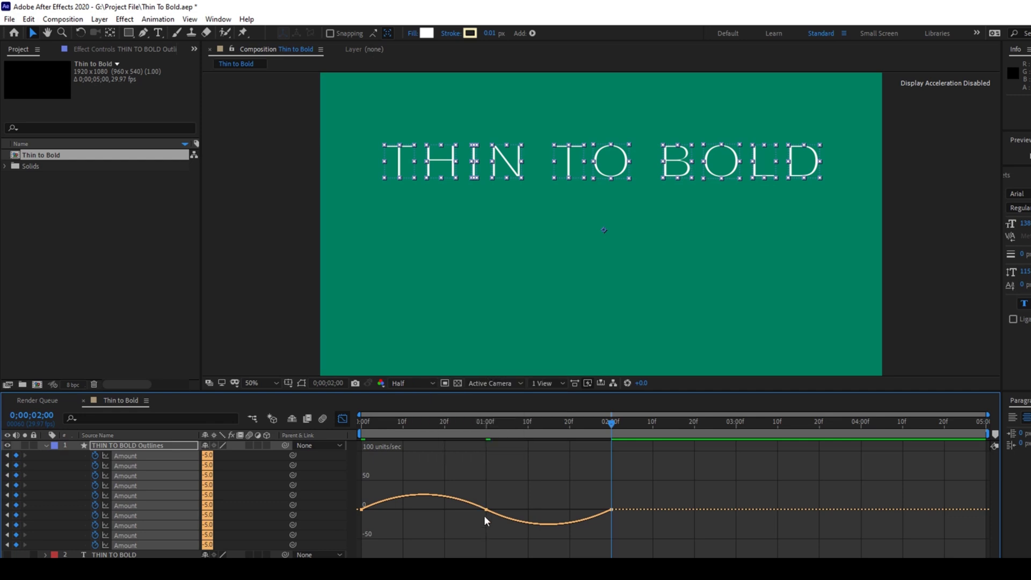
pyautogui.moveTo(482, 489); pyautogui.dragTo(496, 538)
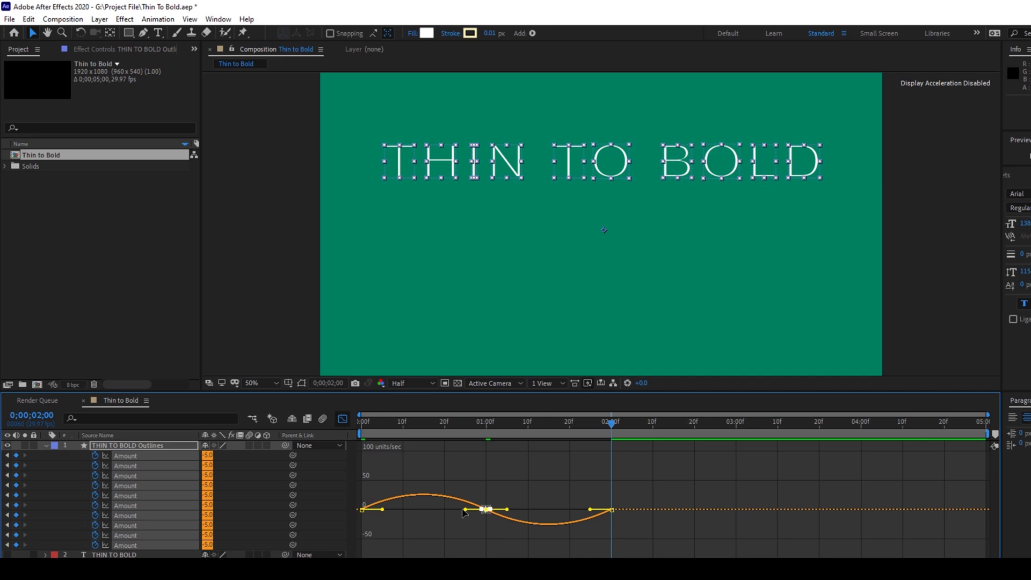
pyautogui.moveTo(470, 512); pyautogui.dragTo(436, 516)
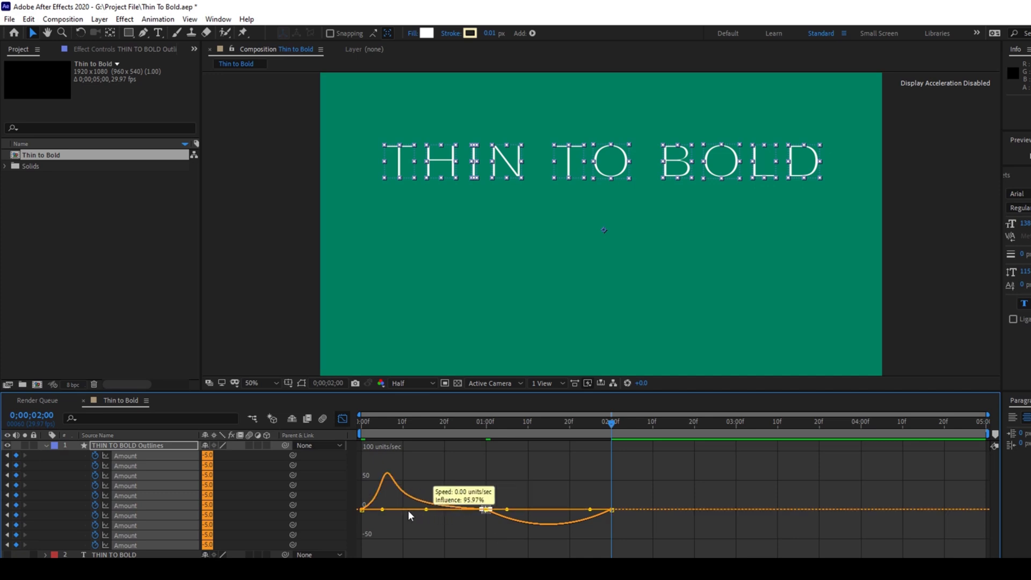
pyautogui.moveTo(408, 516); pyautogui.dragTo(402, 515)
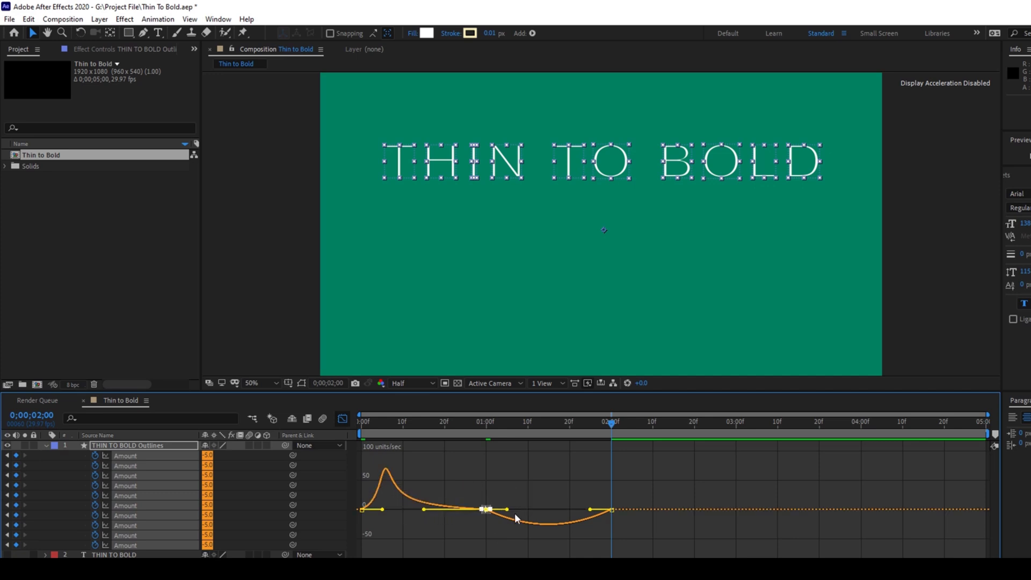
# Step: Stretch the one-second keyframe's easing to full influence and leave the Graph Editor
pyautogui.click(488, 537)
pyautogui.moveTo(474, 491); pyautogui.dragTo(513, 543)
pyautogui.moveTo(507, 510); pyautogui.dragTo(573, 514)
pyautogui.click(343, 417)
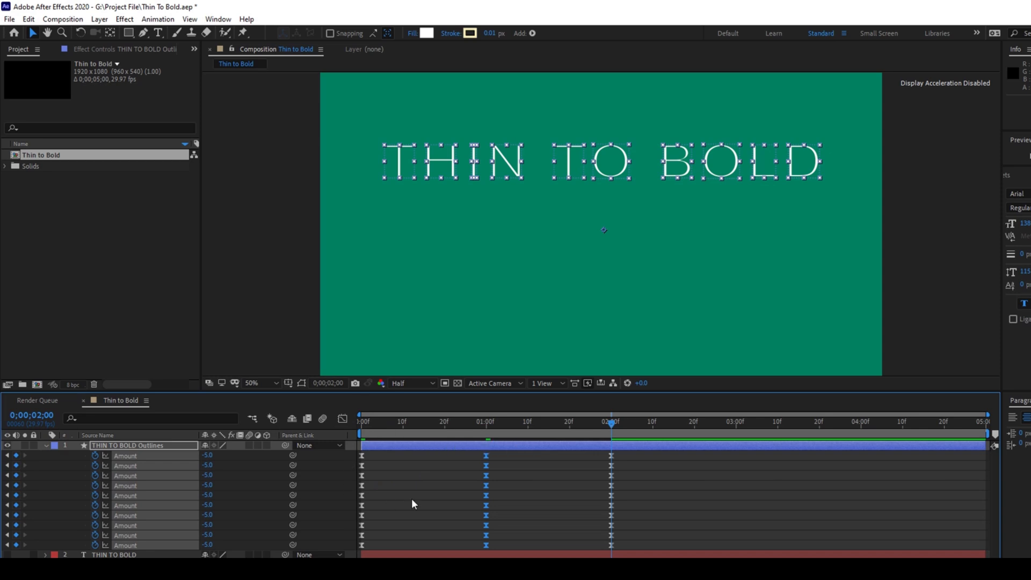
pyautogui.moveTo(609, 421); pyautogui.dragTo(362, 421)
pyautogui.press('space')
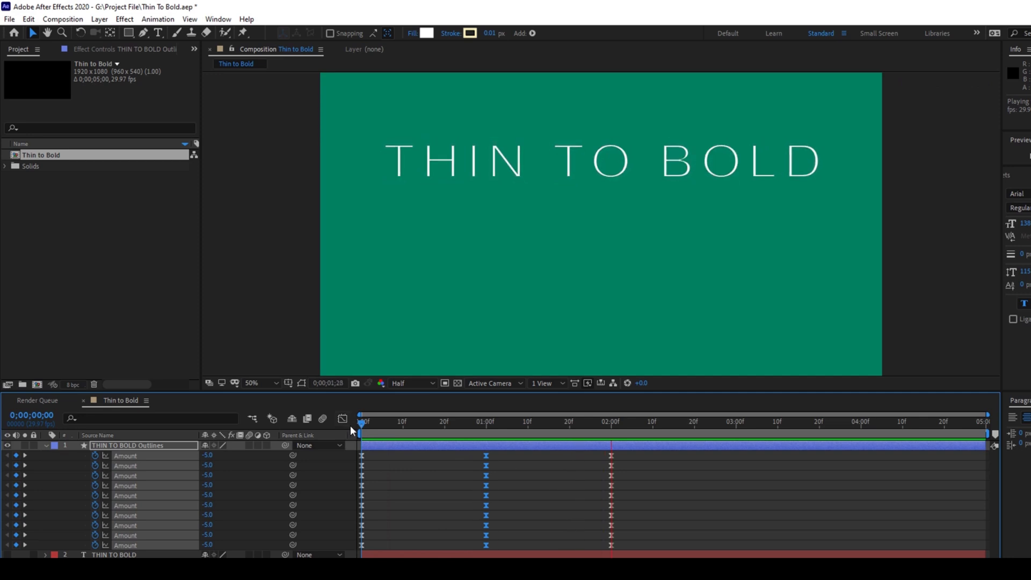
pyautogui.press('space')
pyautogui.press('space')
pyautogui.press('space')
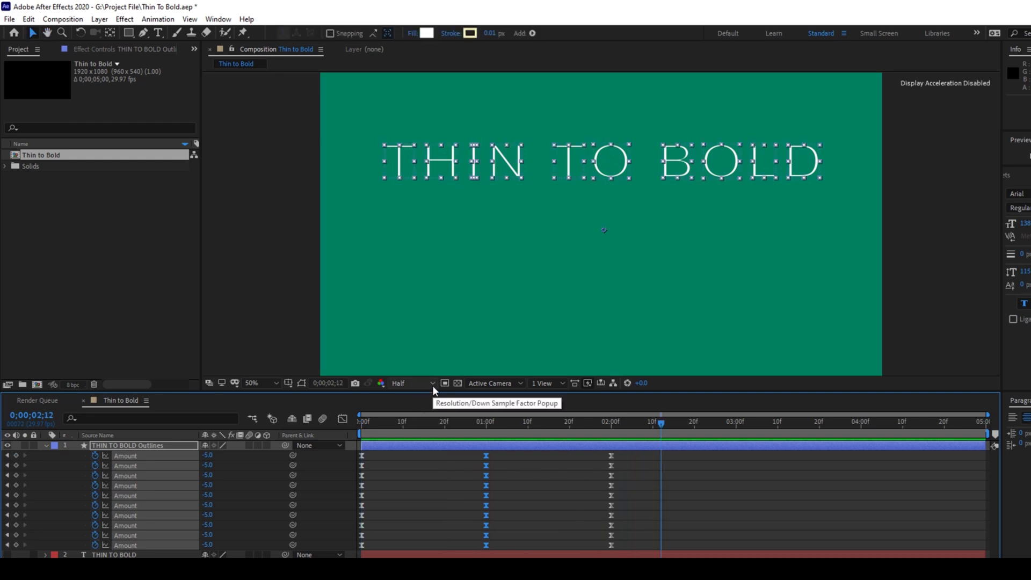
pyautogui.click(405, 482)
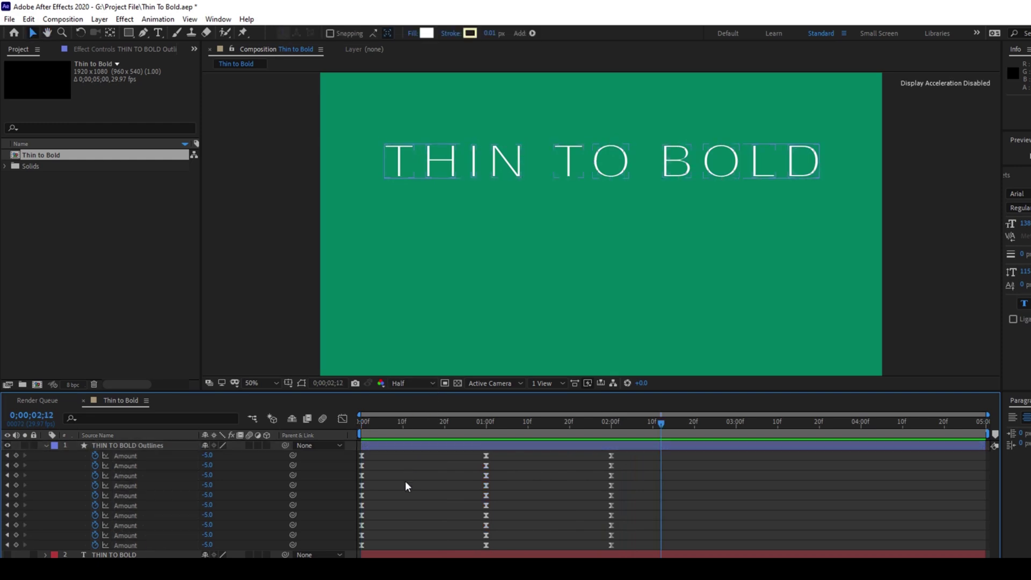
# Step: Shift the keyframes of each successive lower letter row two frames later than the row above
pyautogui.moveTo(626, 541)
pyautogui.mouseDown()
pyautogui.moveTo(356, 466)
pyautogui.moveTo(371, 475)
pyautogui.mouseUp()
pyautogui.click(367, 476)
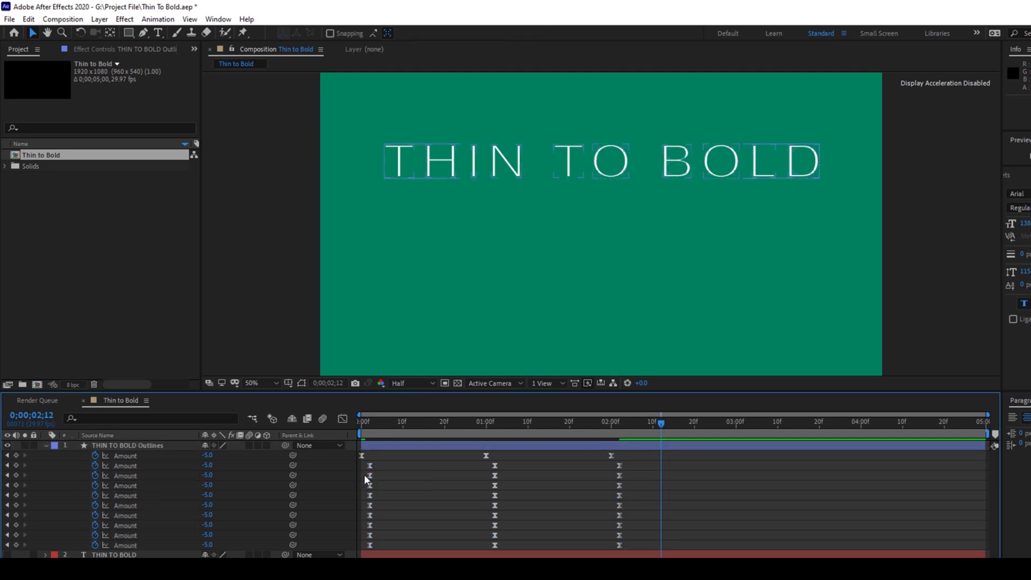
pyautogui.moveTo(367, 476); pyautogui.dragTo(635, 543)
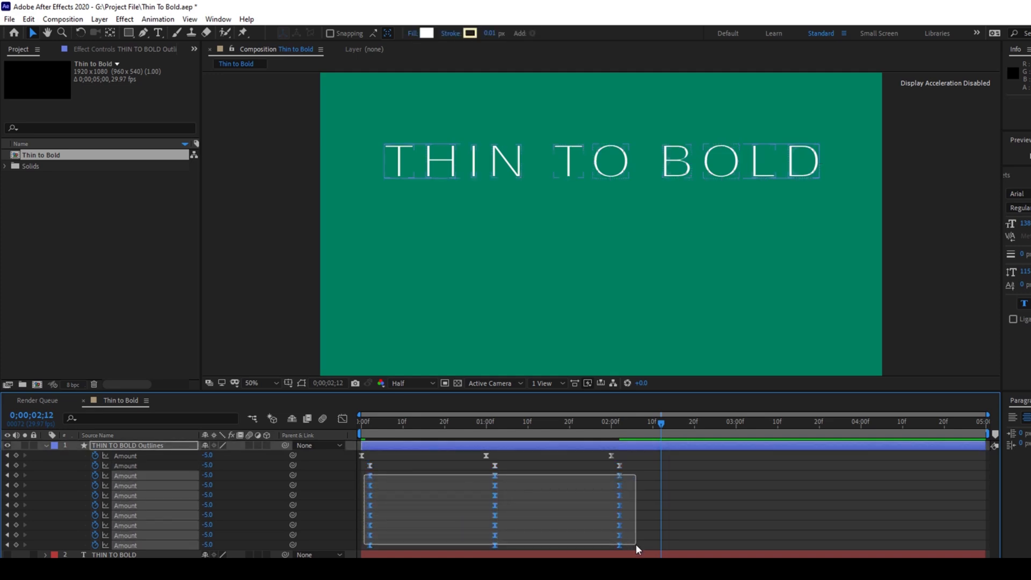
pyautogui.moveTo(370, 476); pyautogui.dragTo(378, 481)
pyautogui.click(366, 488)
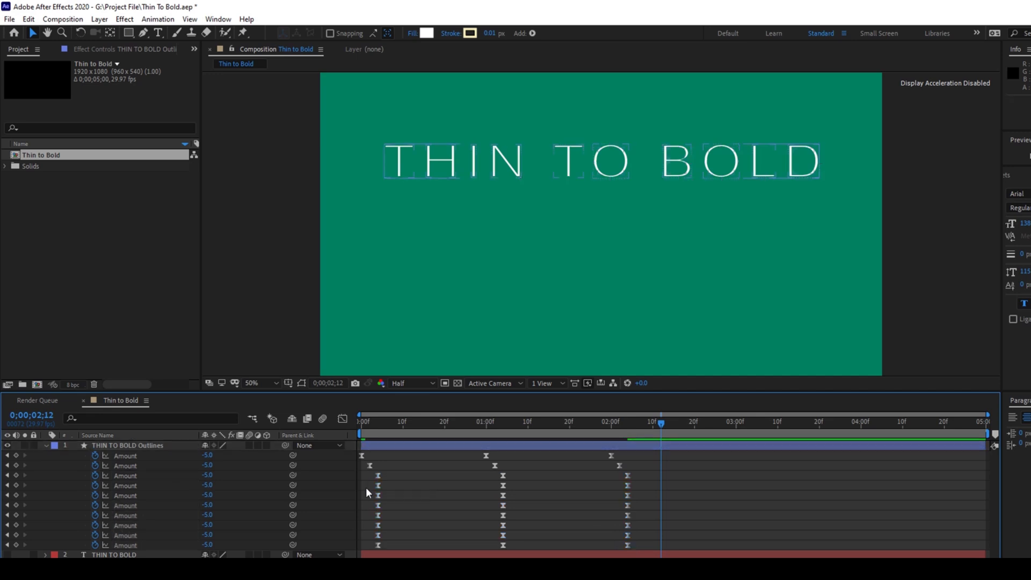
pyautogui.moveTo(367, 485); pyautogui.dragTo(641, 550)
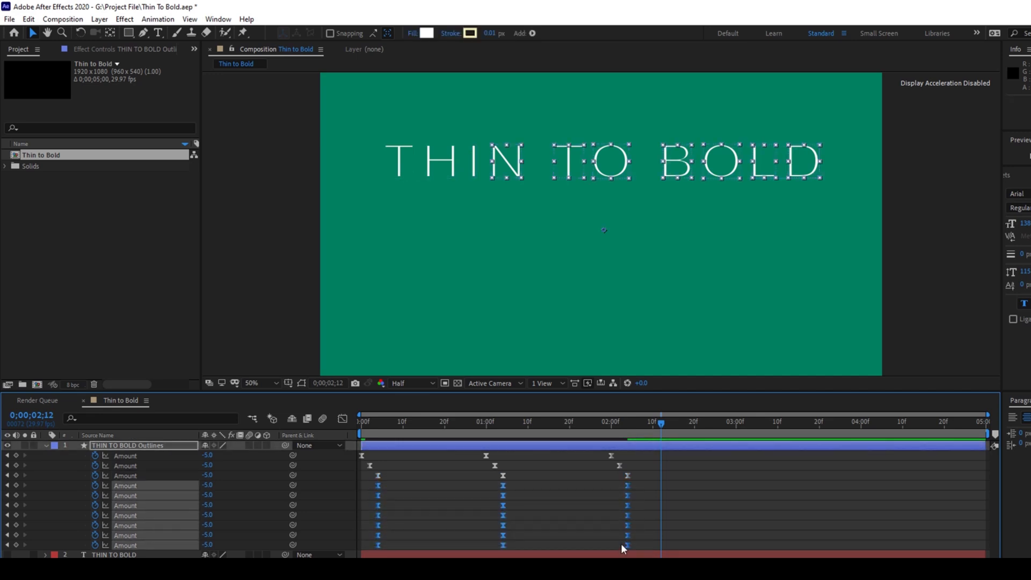
pyautogui.moveTo(379, 485)
pyautogui.mouseDown()
pyautogui.moveTo(645, 555)
pyautogui.moveTo(395, 494)
pyautogui.mouseUp()
# Step: Continue delaying the bottom rows so the last letter's keyframes start latest, forming a diagonal cascade
pyautogui.moveTo(387, 505); pyautogui.dragTo(678, 556)
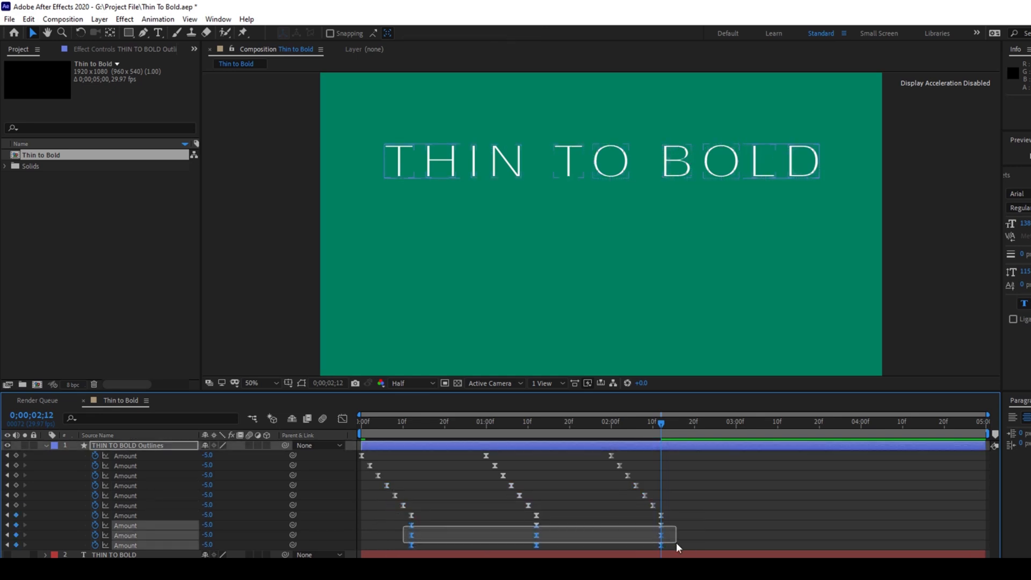
pyautogui.moveTo(402, 524); pyautogui.dragTo(685, 555)
pyautogui.moveTo(411, 540); pyautogui.dragTo(692, 556)
pyautogui.moveTo(427, 545); pyautogui.dragTo(436, 545)
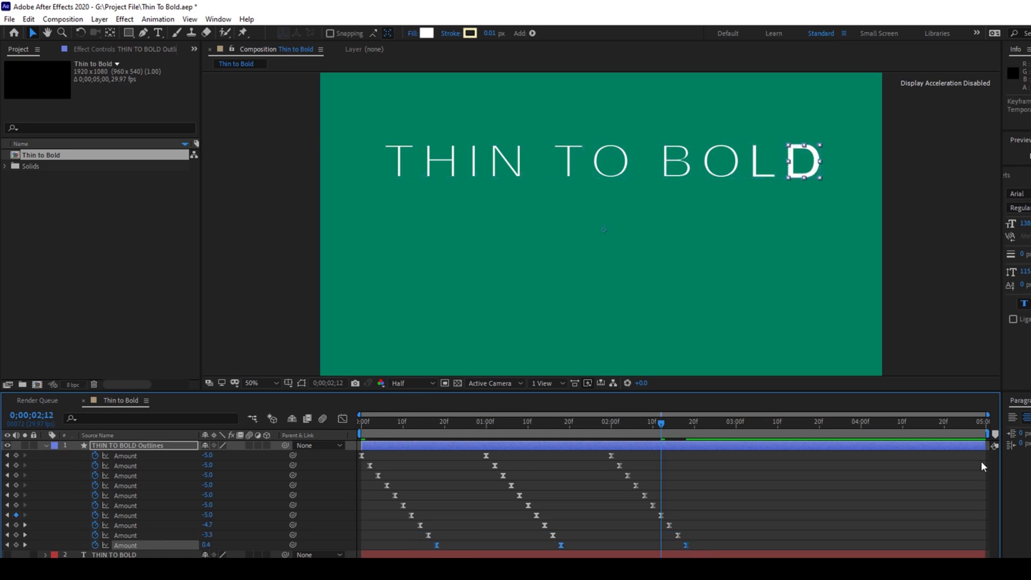
pyautogui.moveTo(983, 435); pyautogui.dragTo(694, 435)
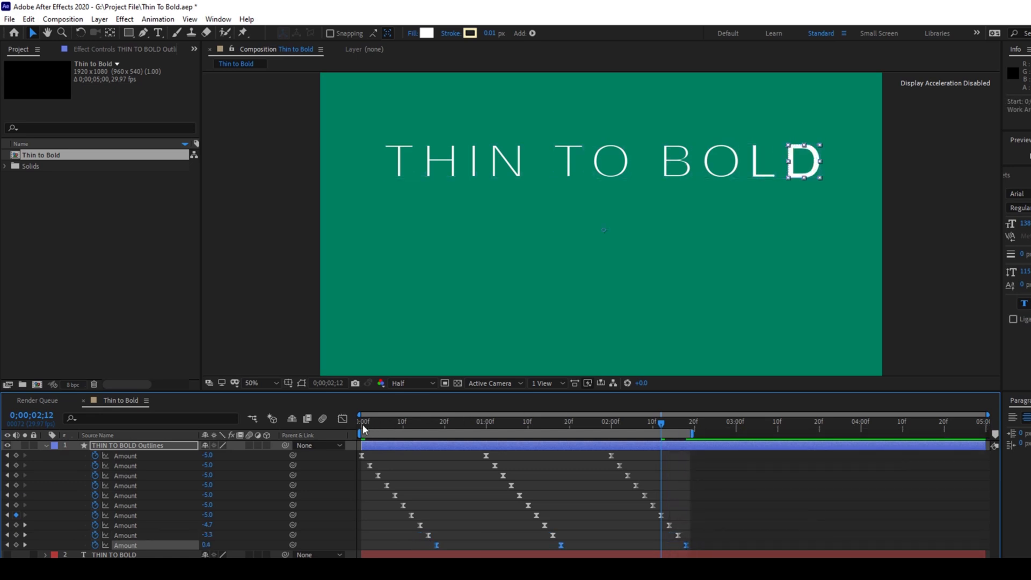
pyautogui.click(362, 422)
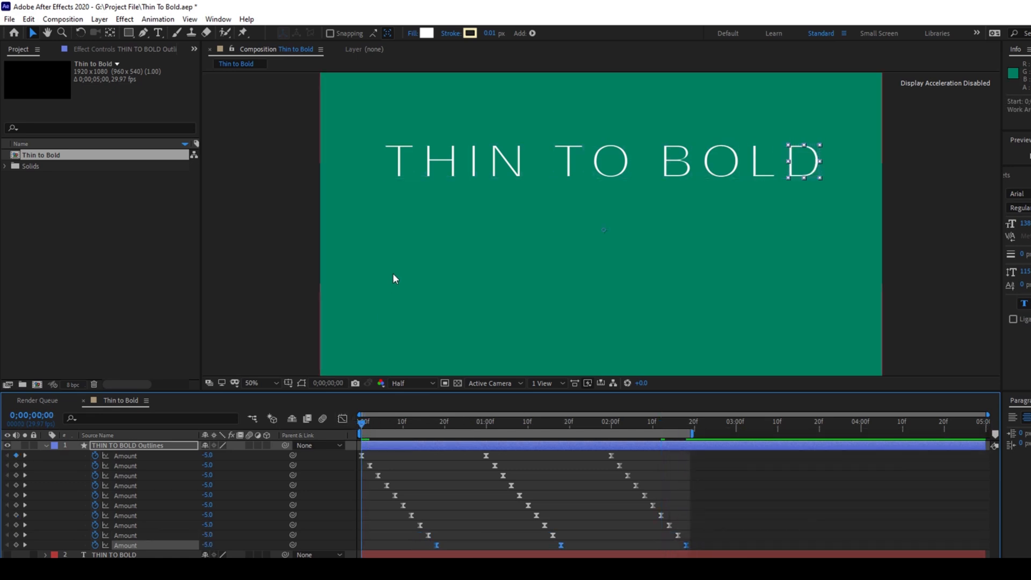
pyautogui.scroll(1, 392, 293)
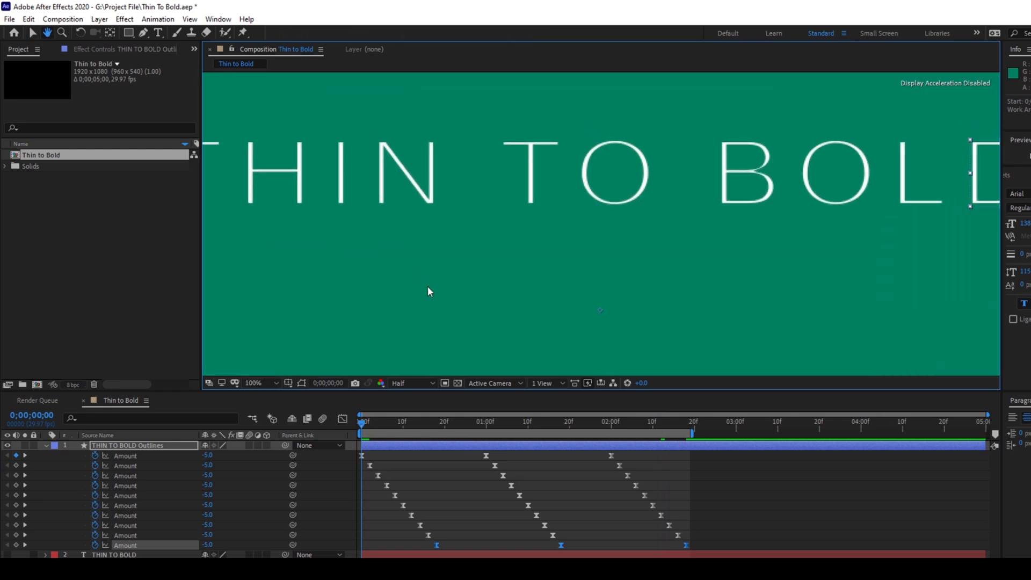
pyautogui.scroll(-1, 427, 286)
pyautogui.scroll(1, 428, 286)
pyautogui.scroll(-1, 428, 286)
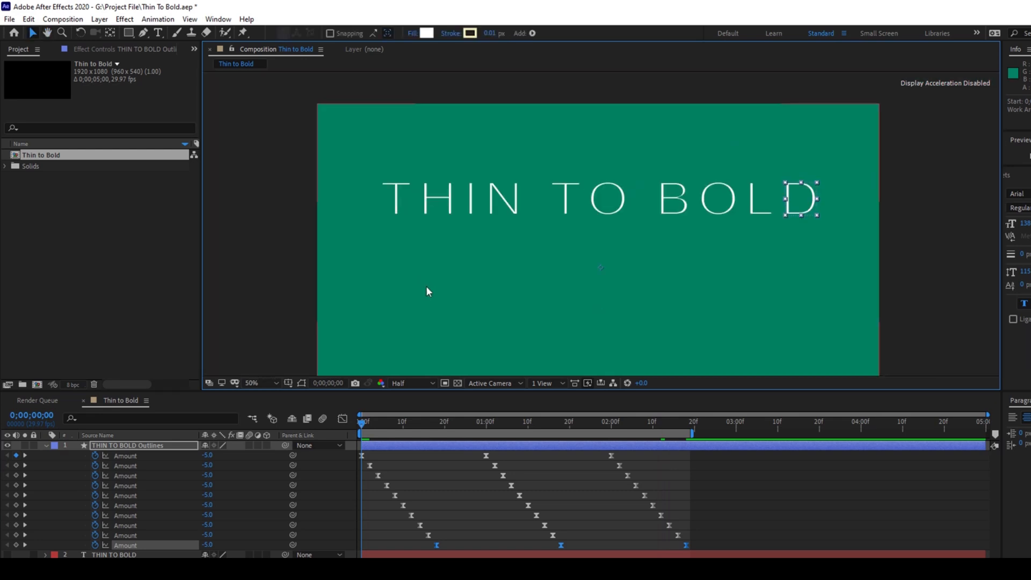
pyautogui.press('space')
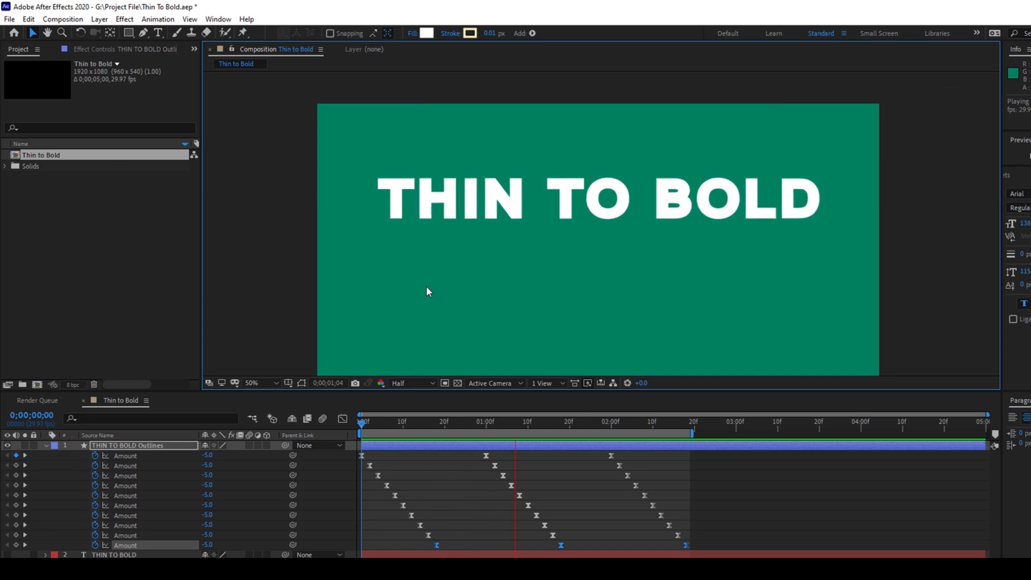